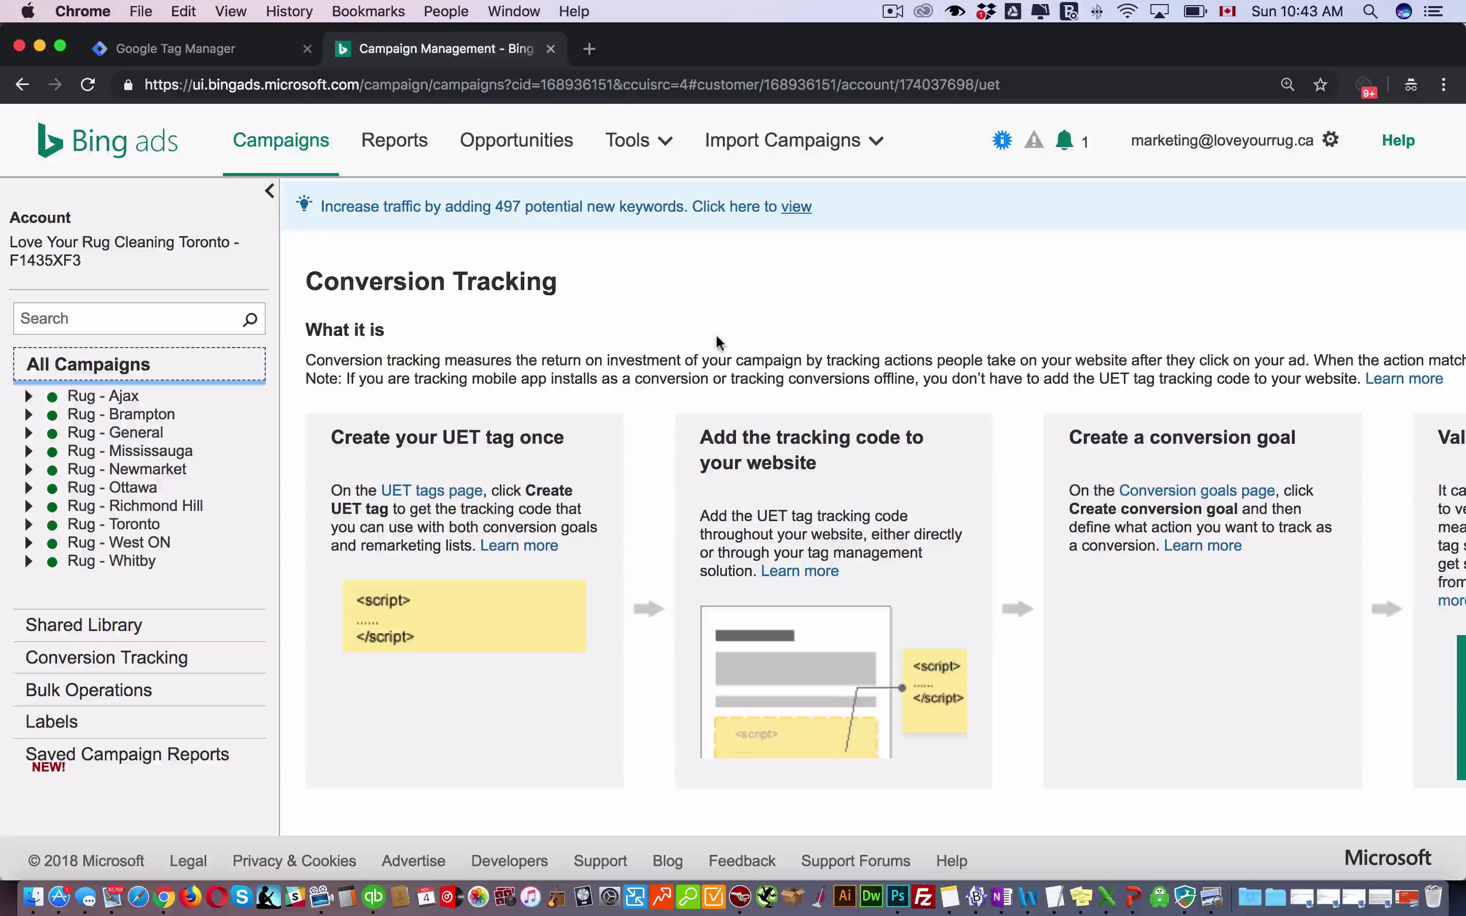
Step: Expand Conversion Tracking in Bing Ads to list UET tags, Conversion goals and Offline conversions
left_click(233, 50)
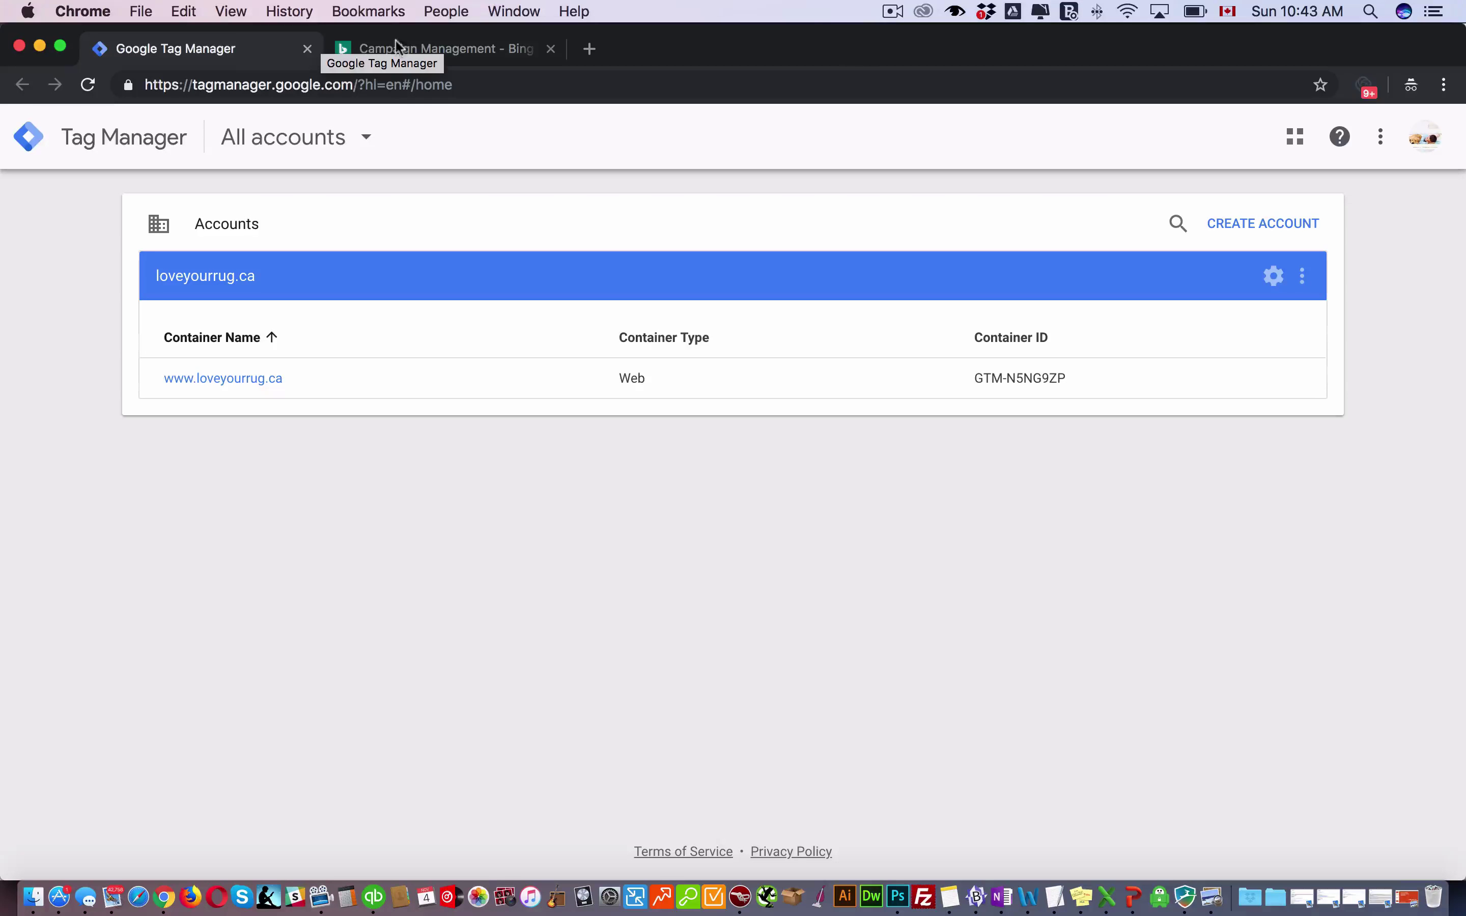
left_click(470, 52)
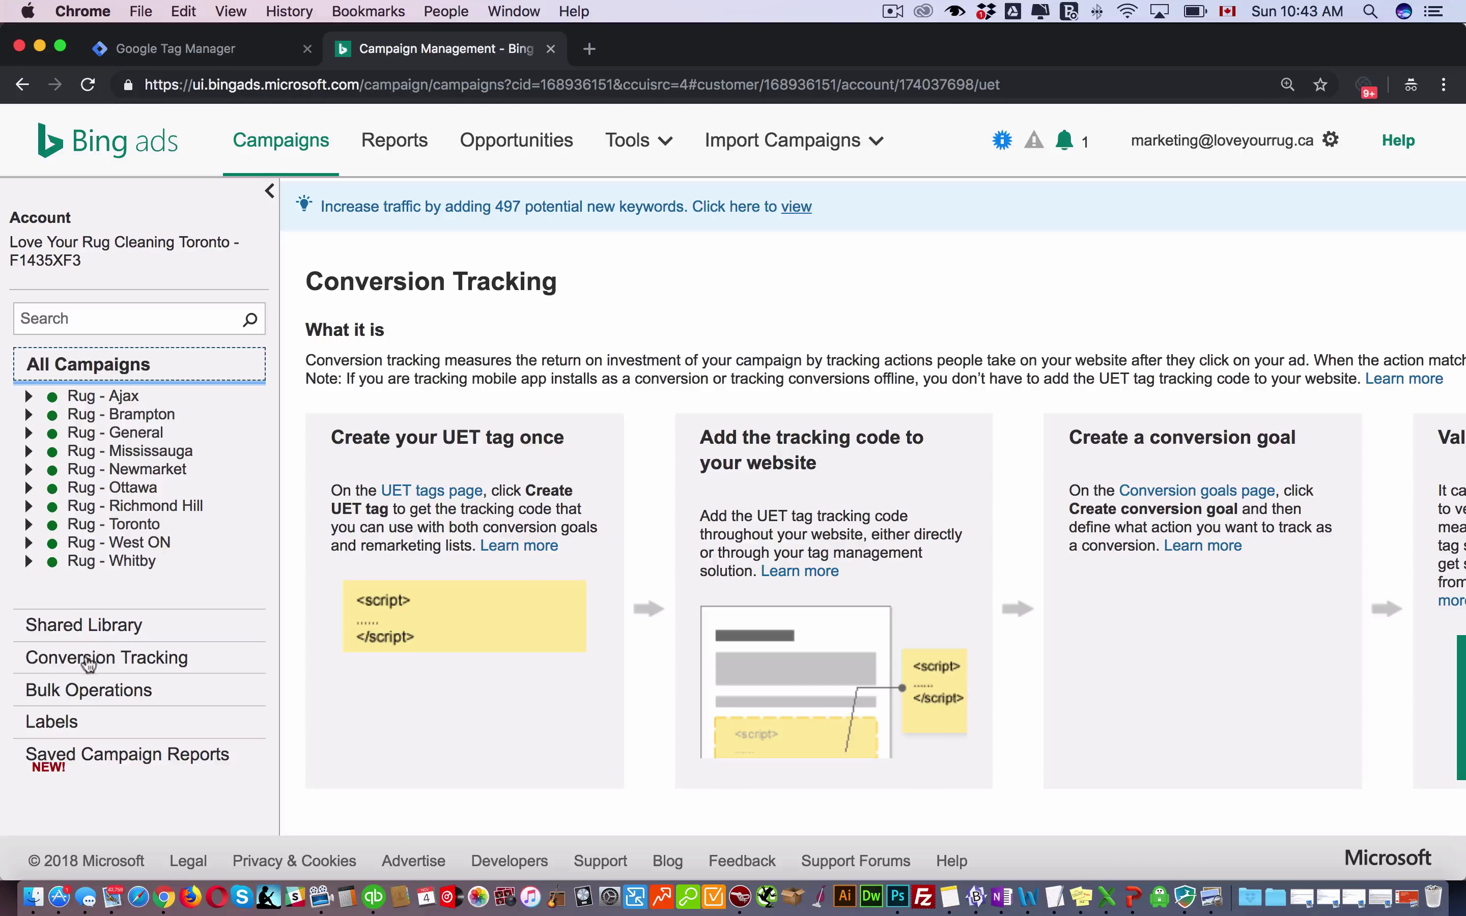
left_click(102, 659)
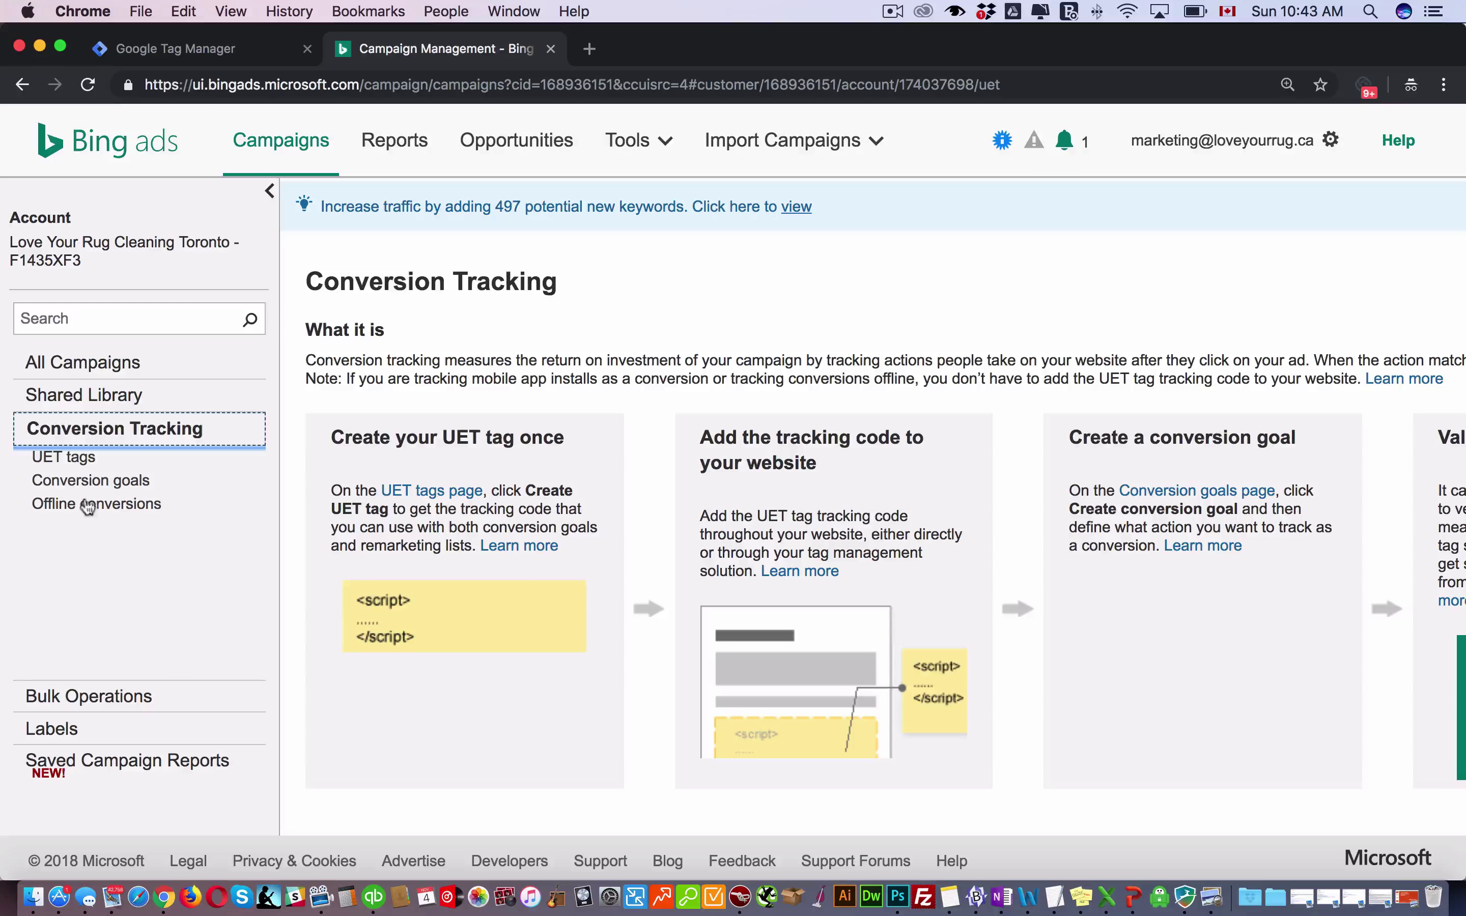
scroll(444, 531, "down", 6)
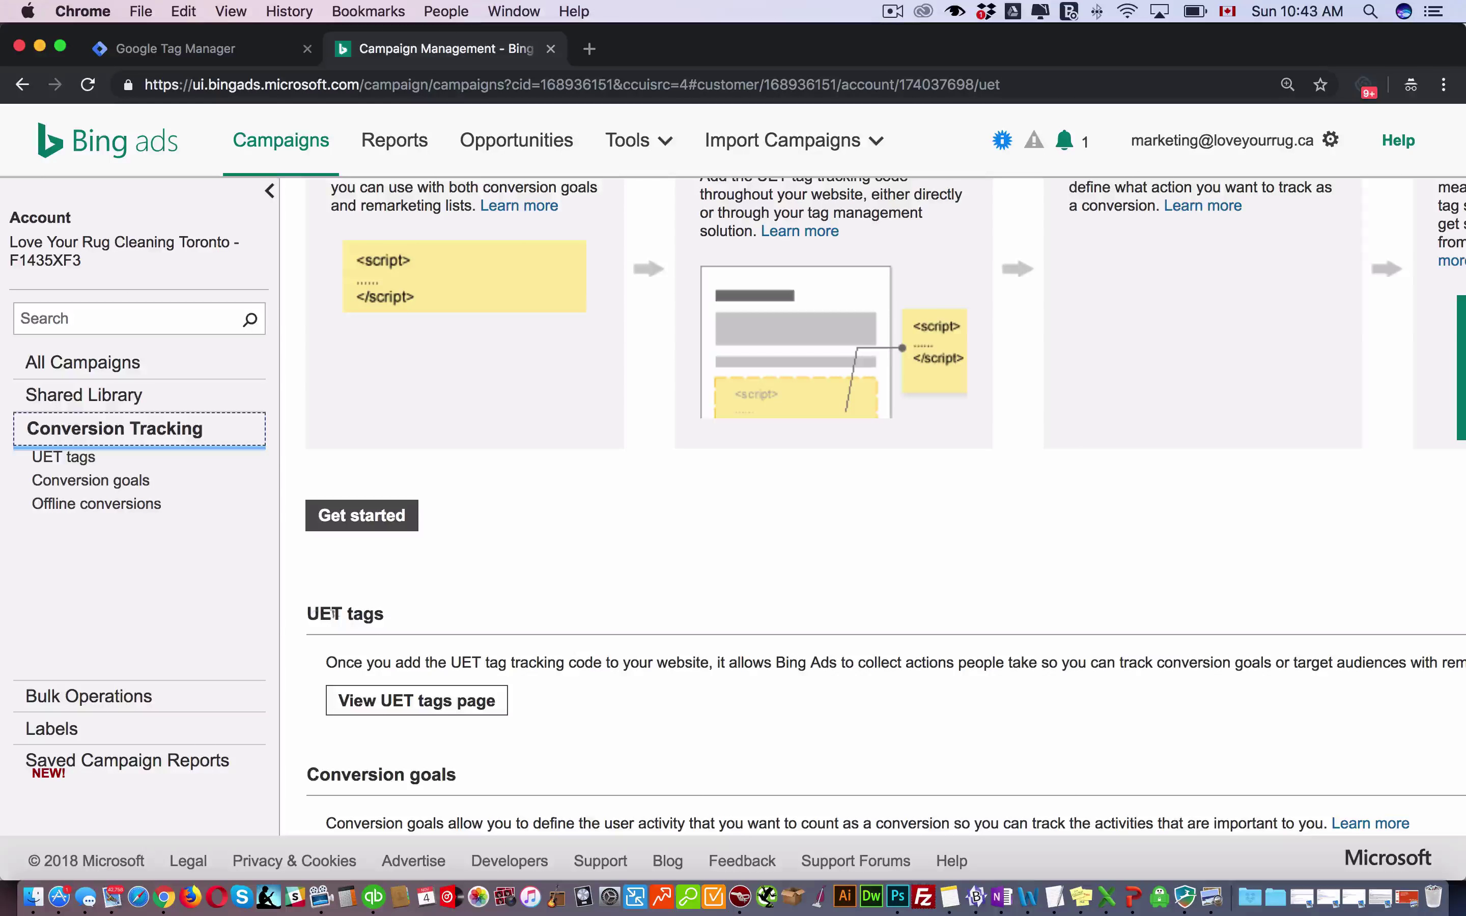
scroll(394, 601, "up", 2)
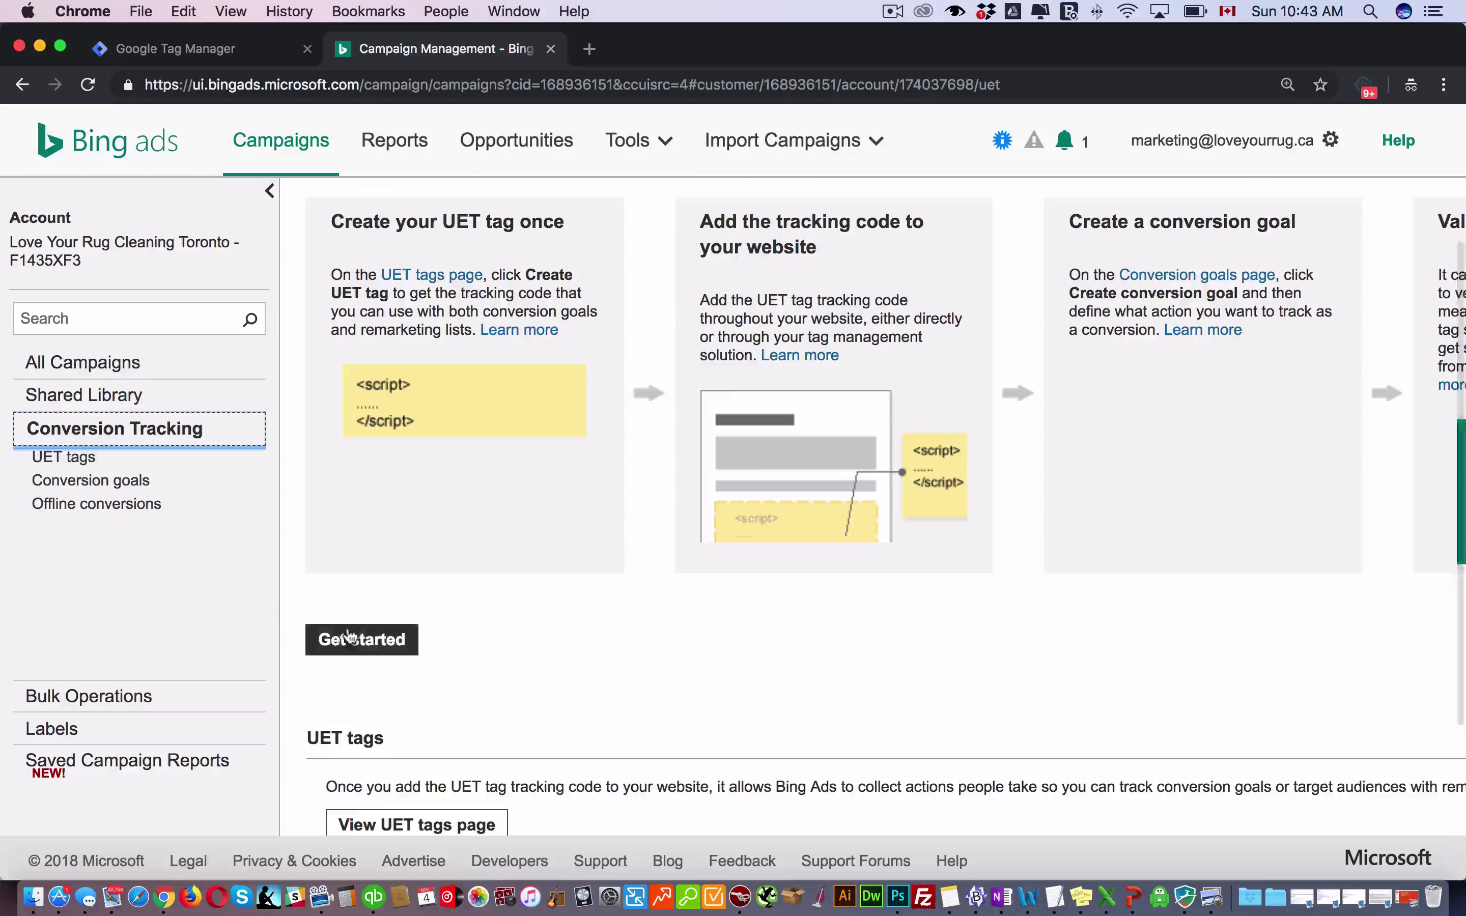
Step: Create and save a UET tag named 'Love Your Rug' with the same description
left_click(348, 636)
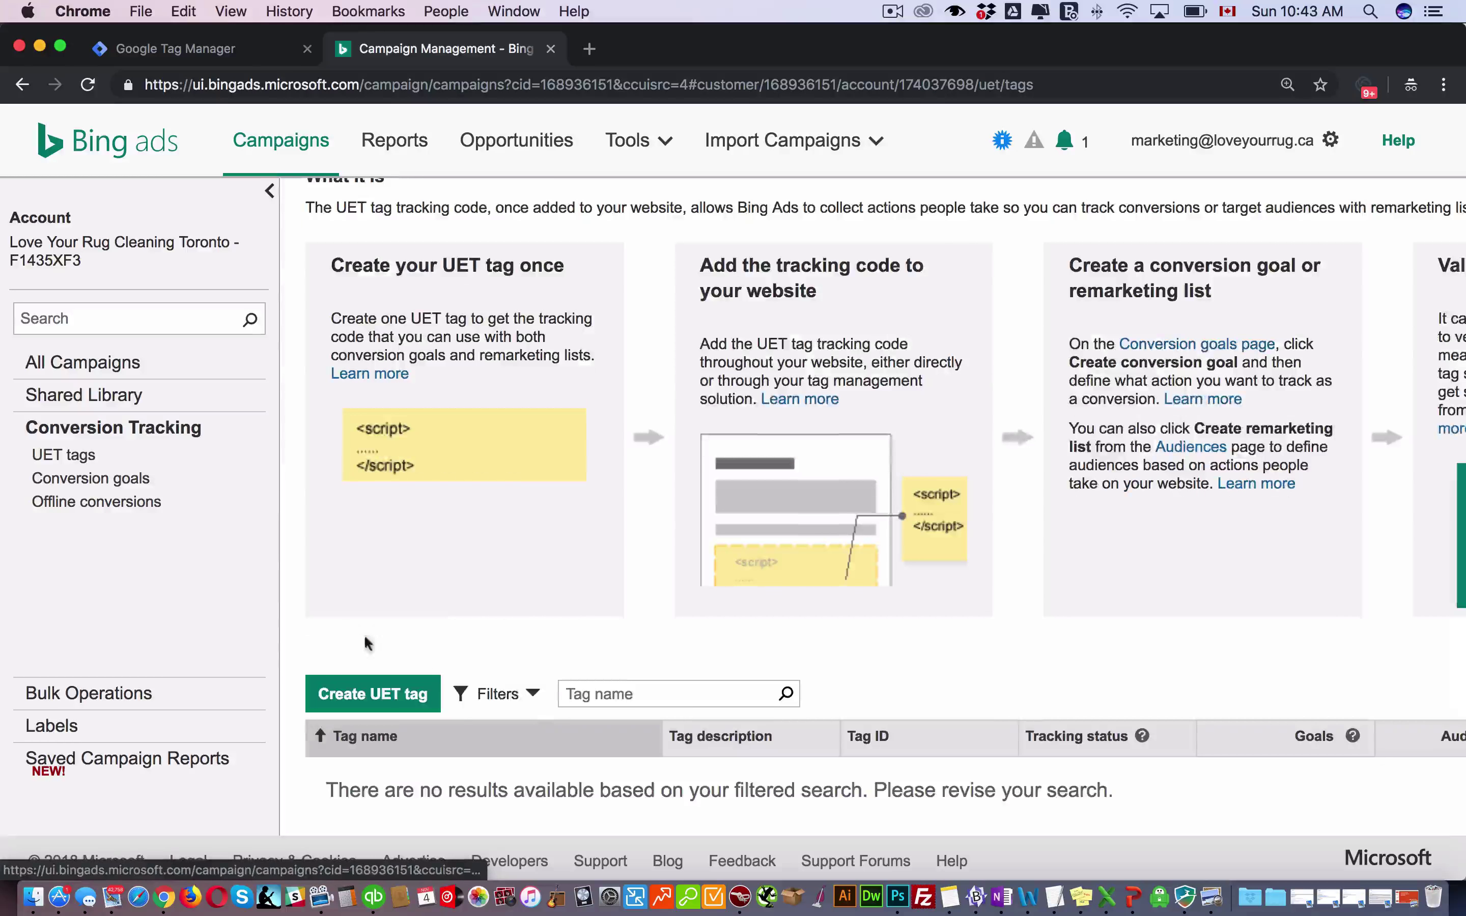
left_click(388, 694)
scroll(448, 691, "down", 3)
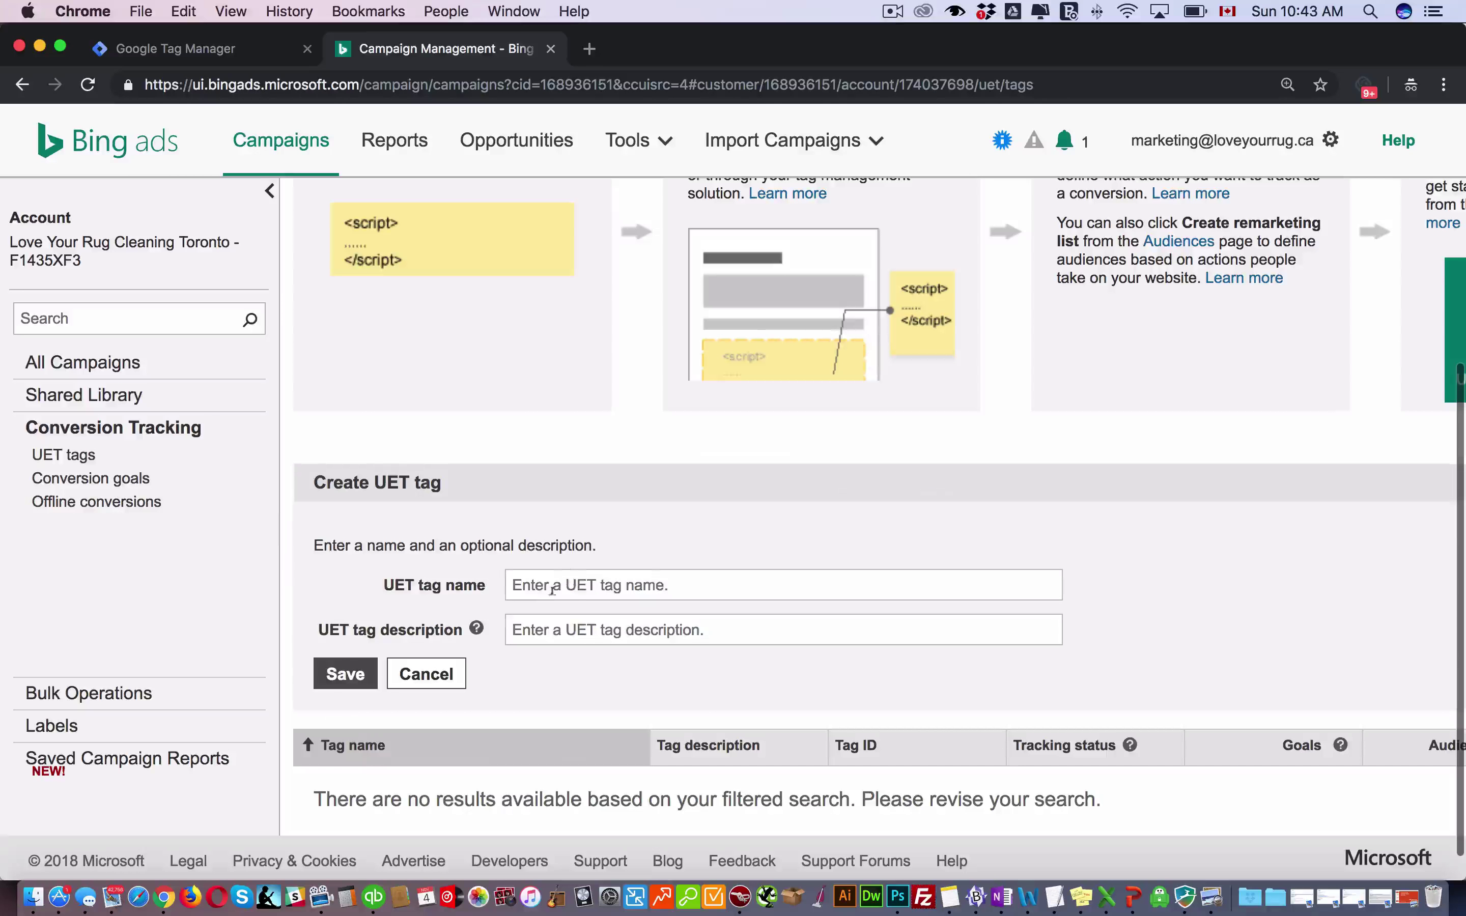
left_click(570, 583)
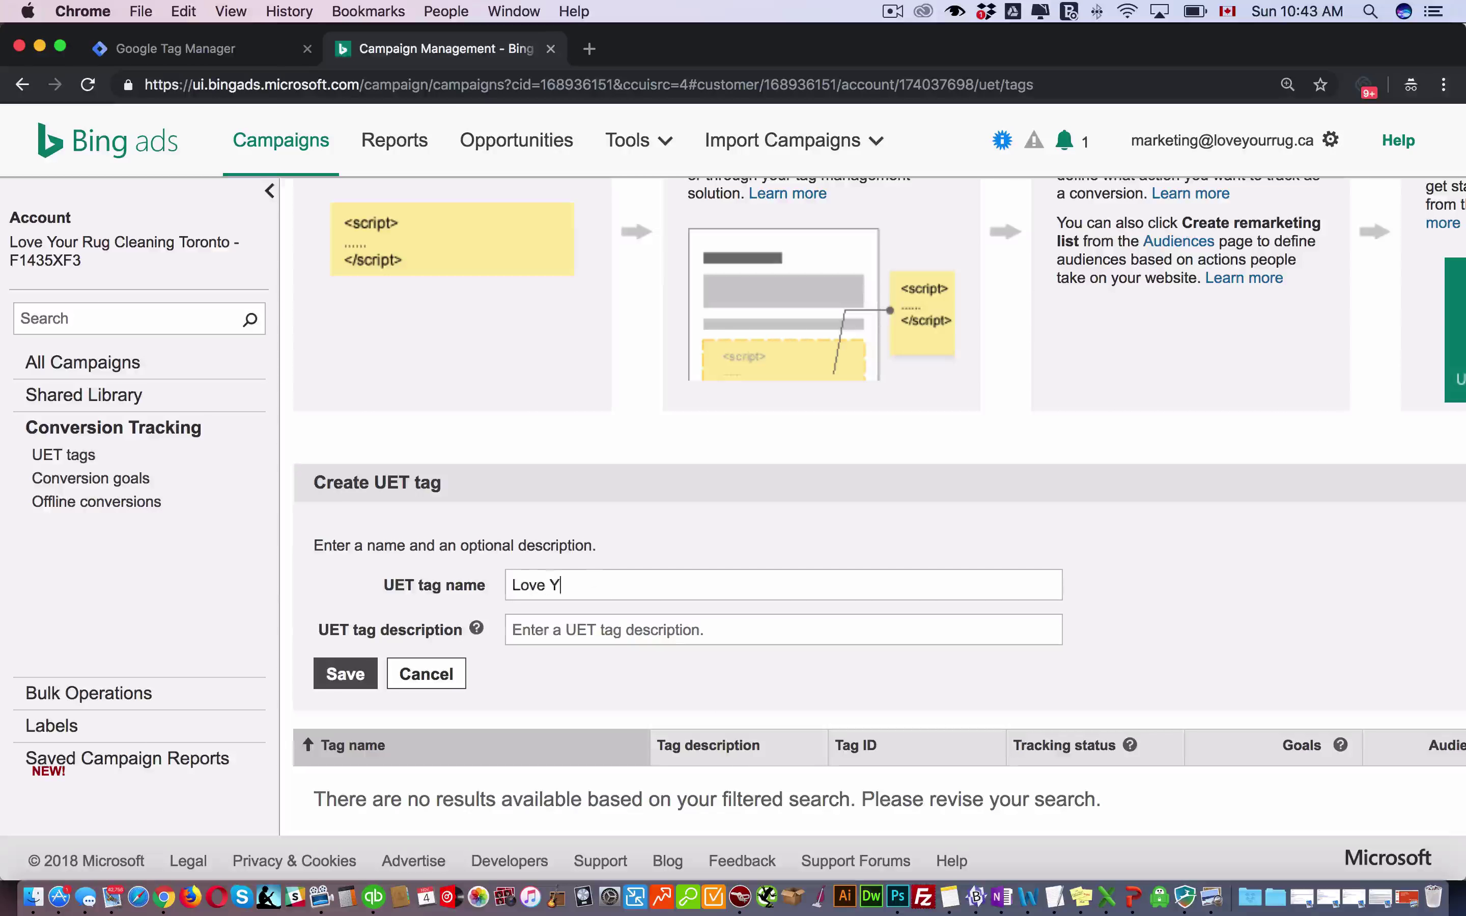
type("Love Your Rug Bing EUT Tag")
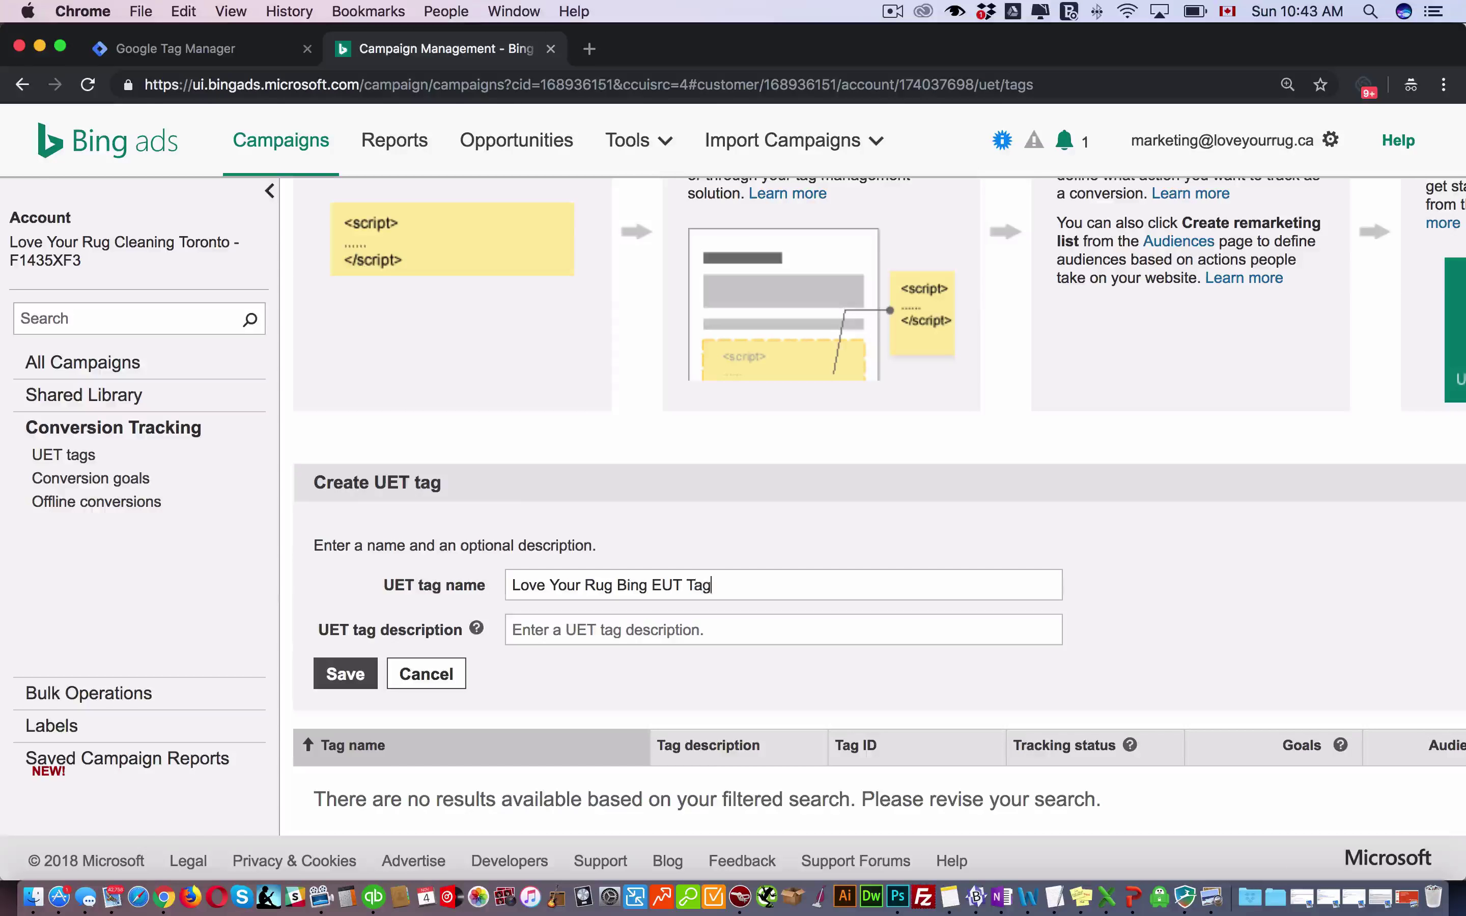
triple_click(697, 585)
key("super+c")
left_click(520, 630)
key("super+v")
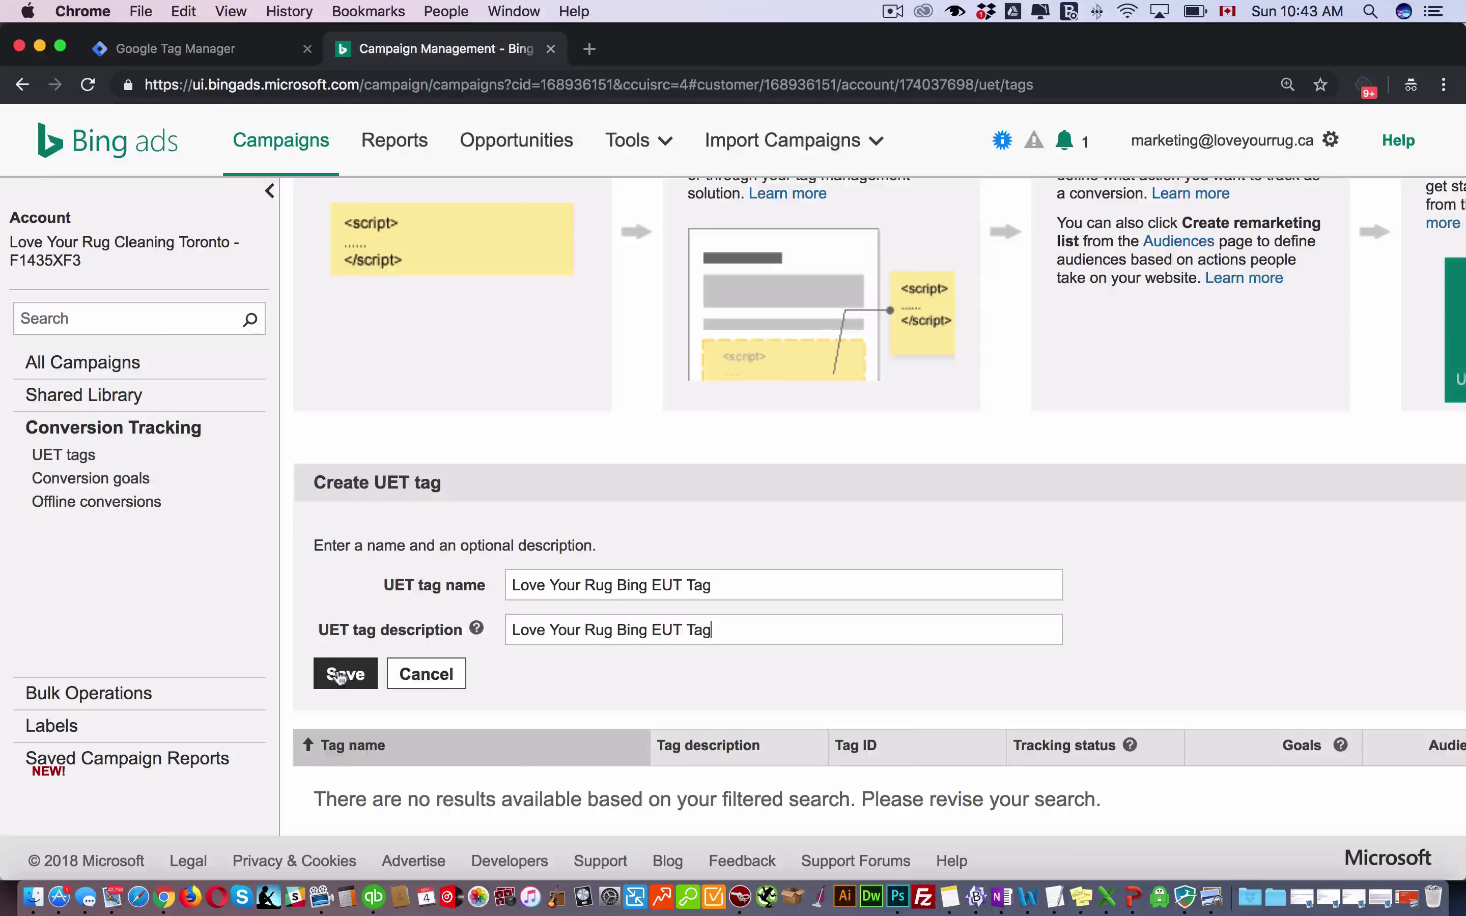
left_click(339, 675)
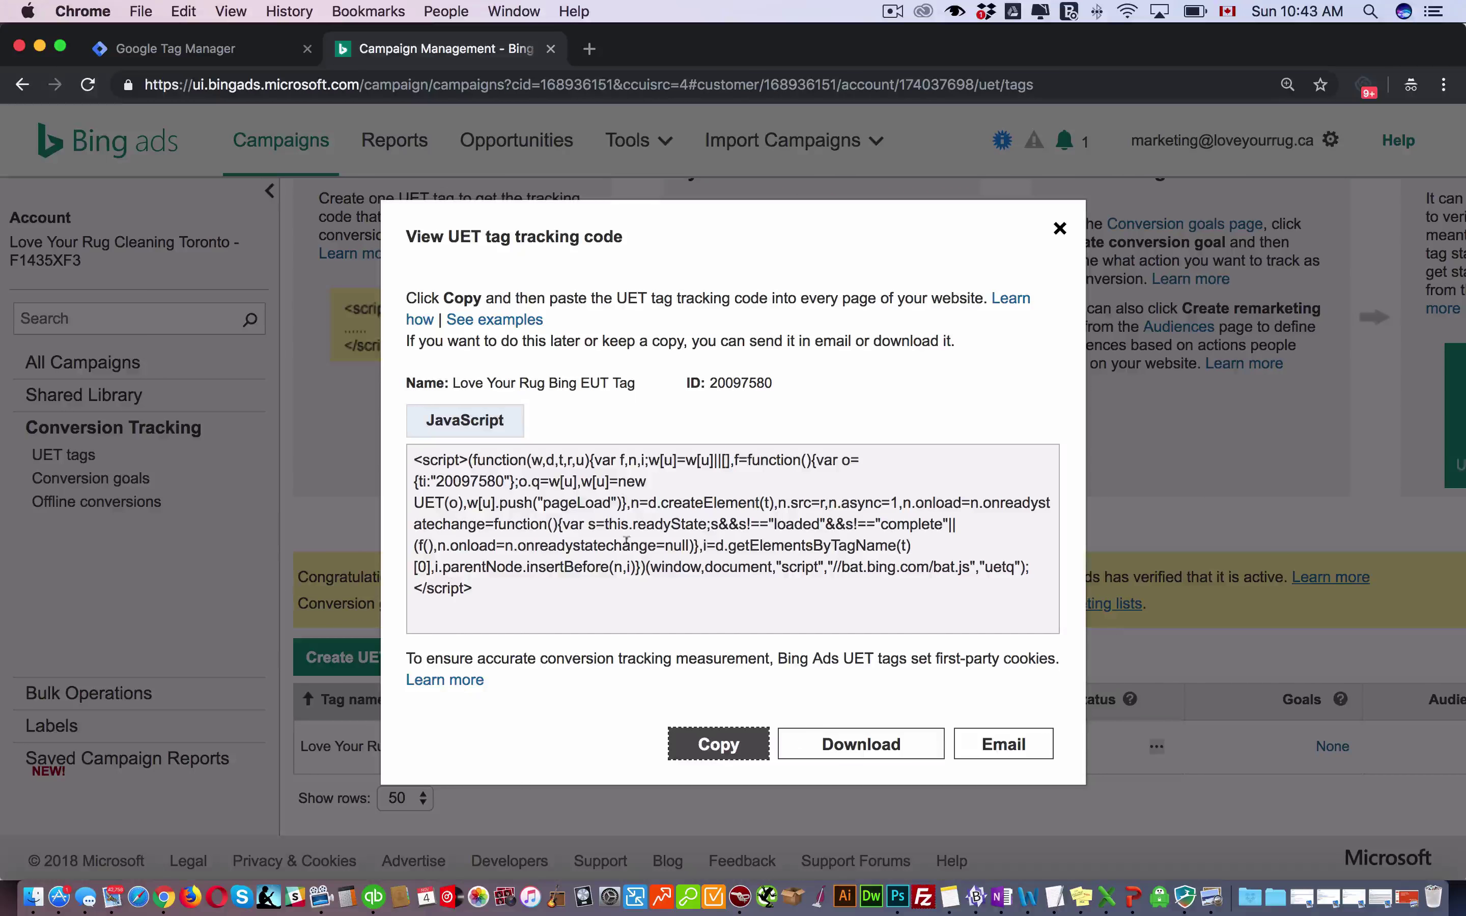
Step: Copy the new UET tag's ID 20097580
double_click(710, 381)
key("super+c")
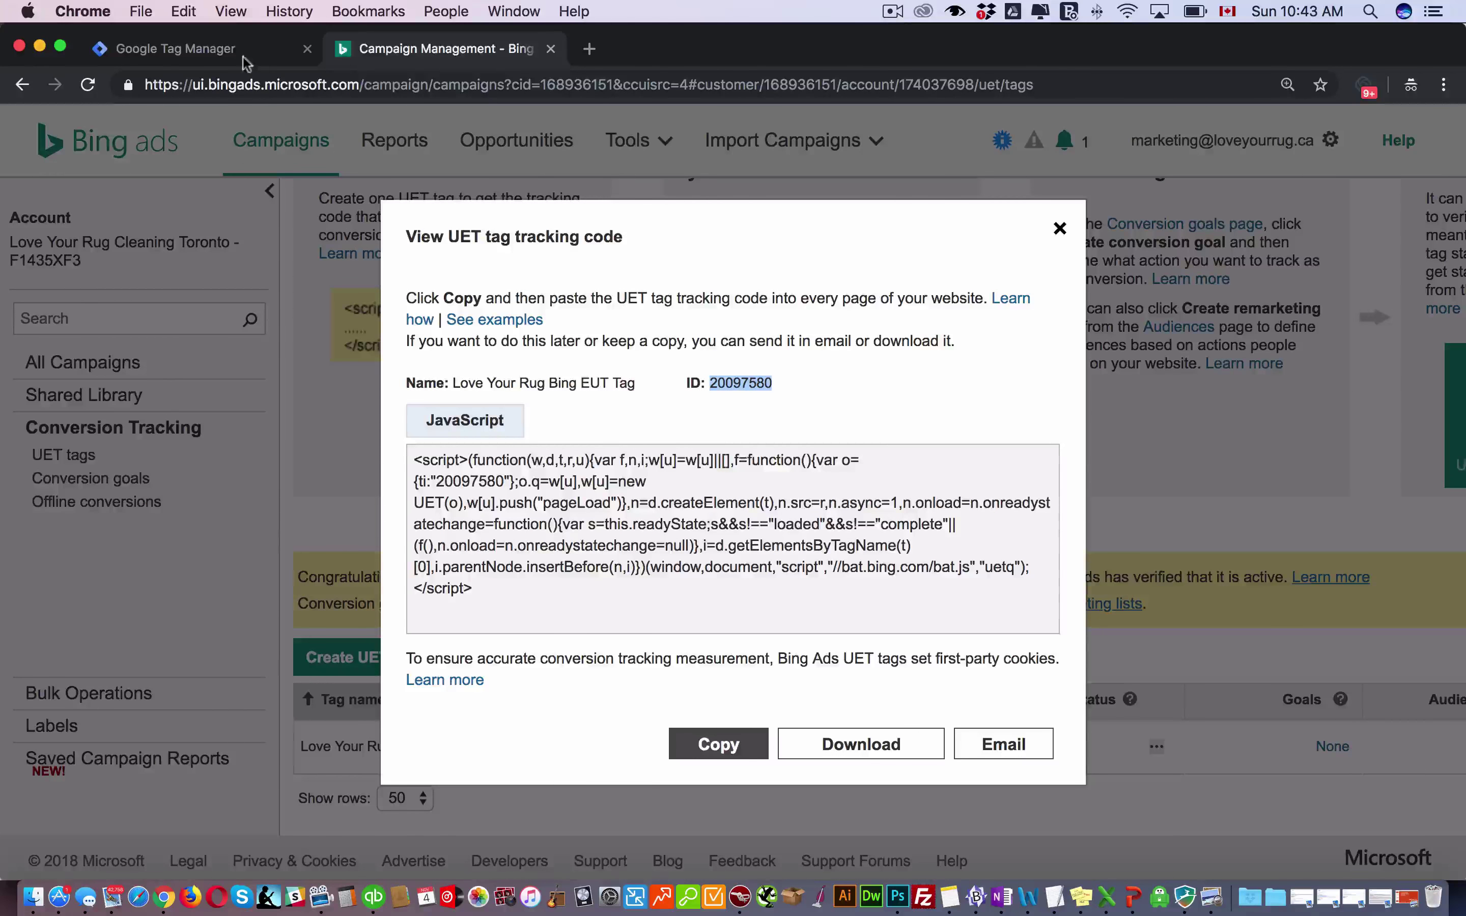
left_click(245, 58)
left_click(254, 379)
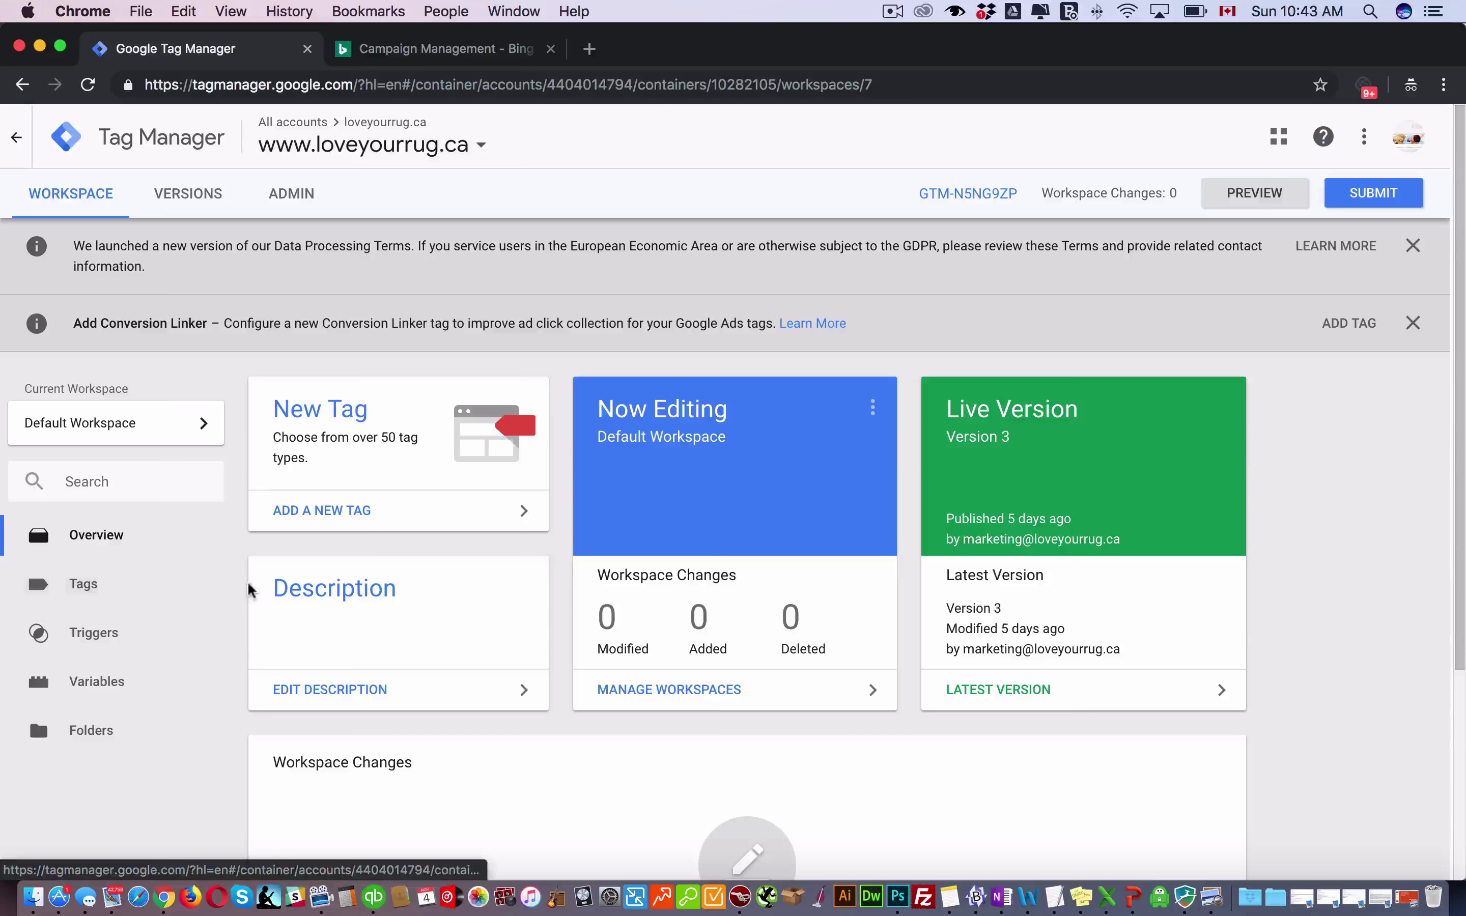
left_click(324, 418)
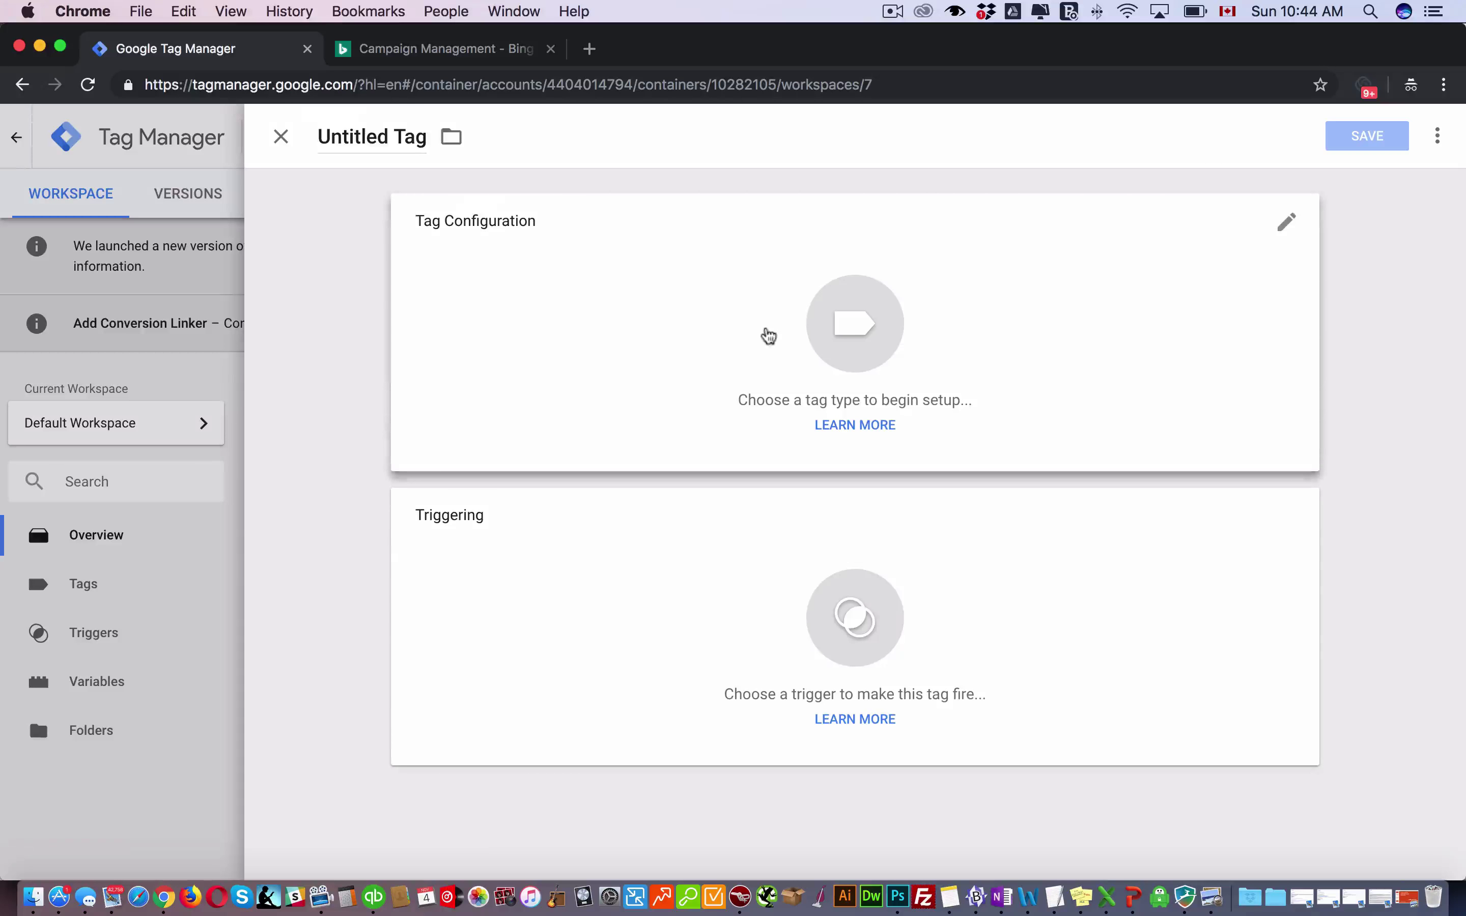
left_click(758, 336)
scroll(1034, 412, "down", 10)
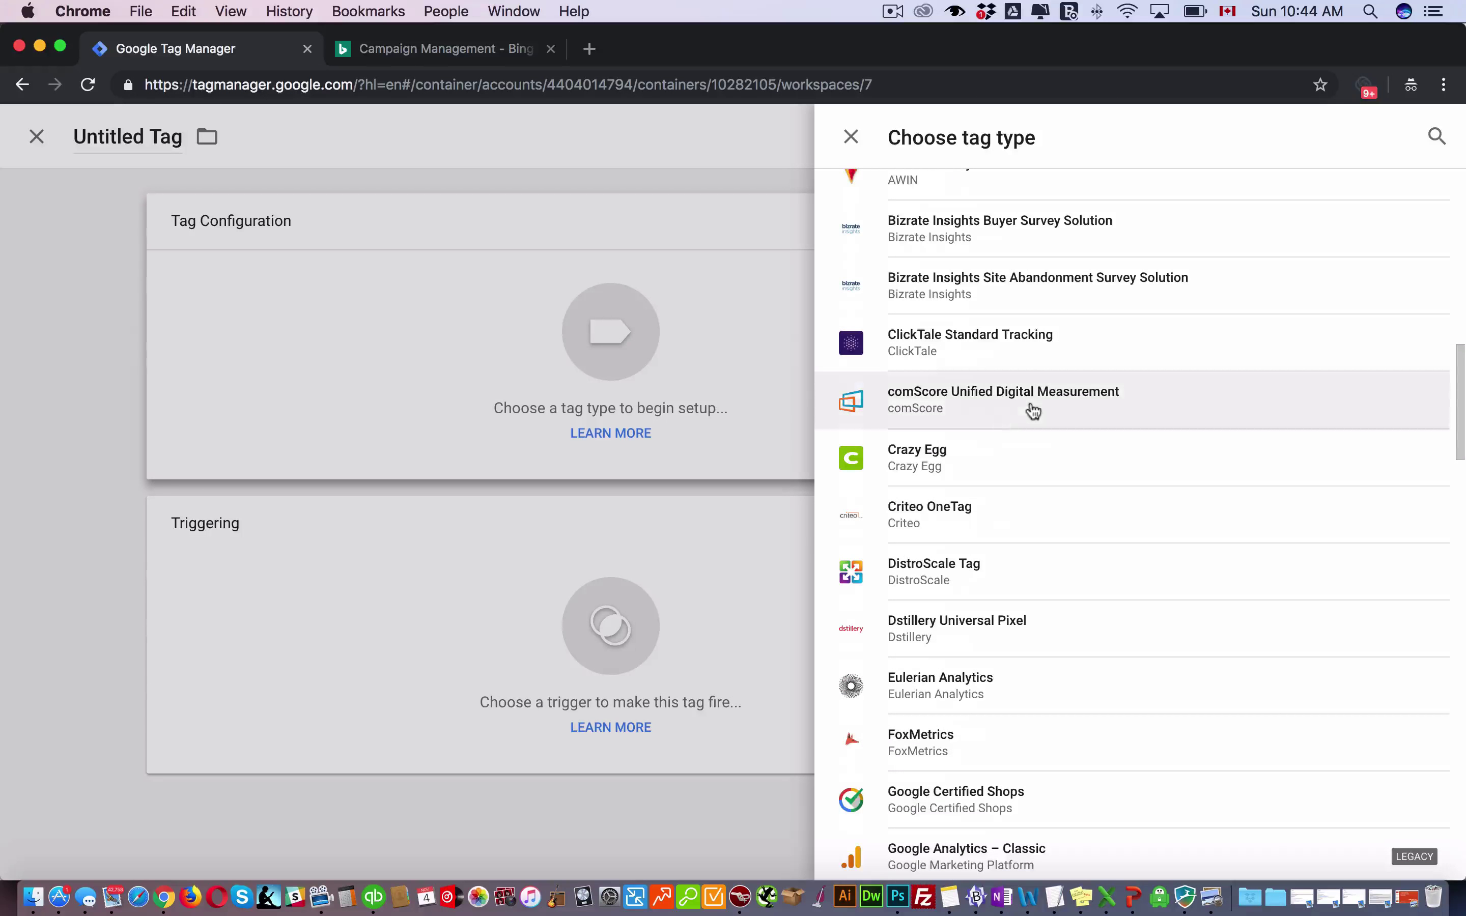
scroll(1033, 413, "down", 20)
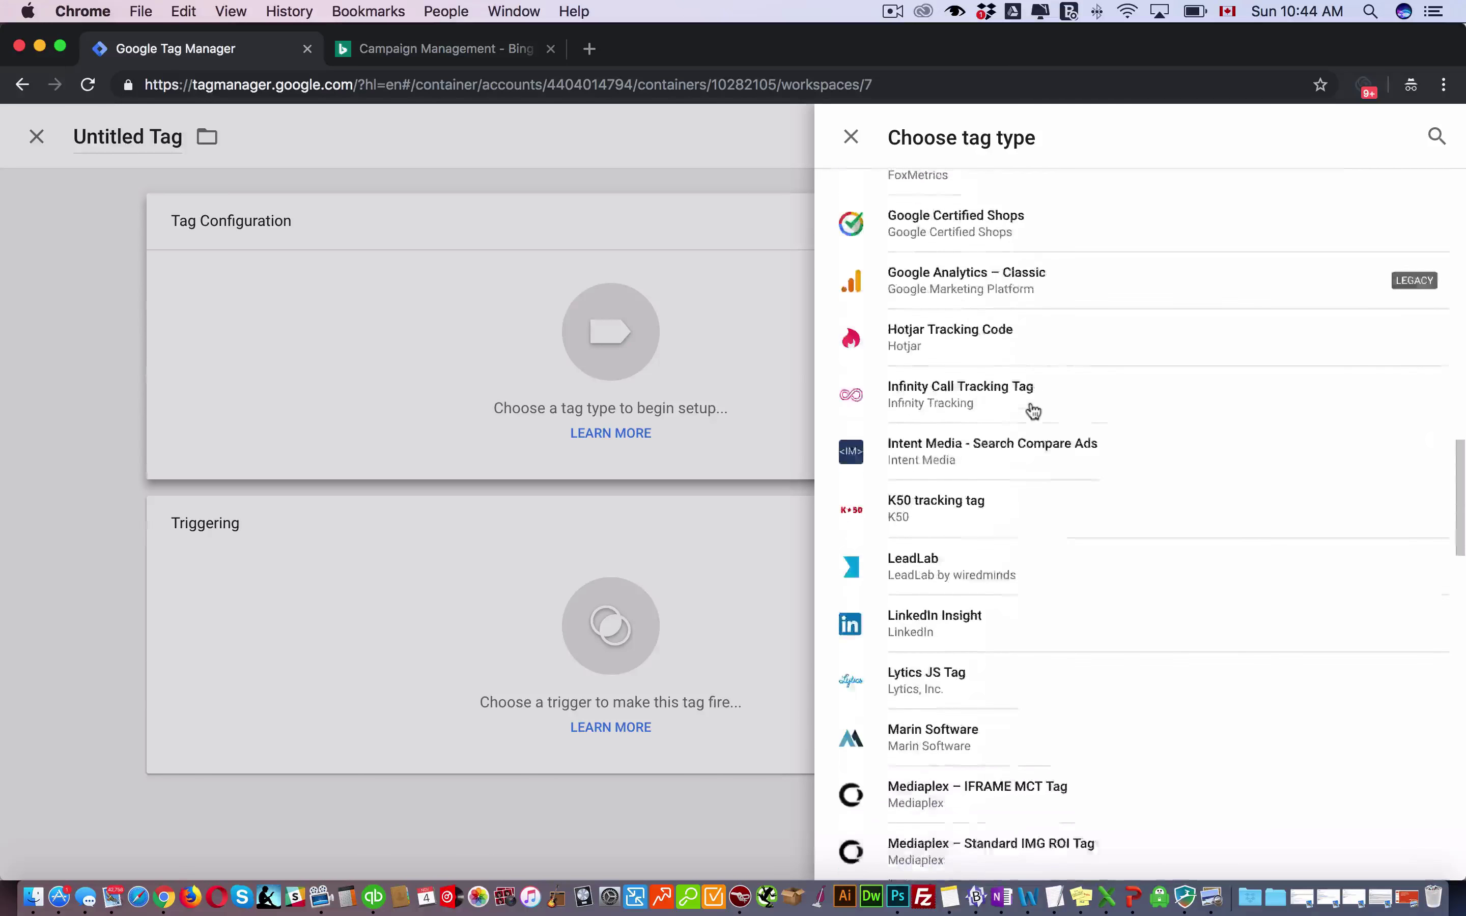
scroll(982, 512, "up", 8)
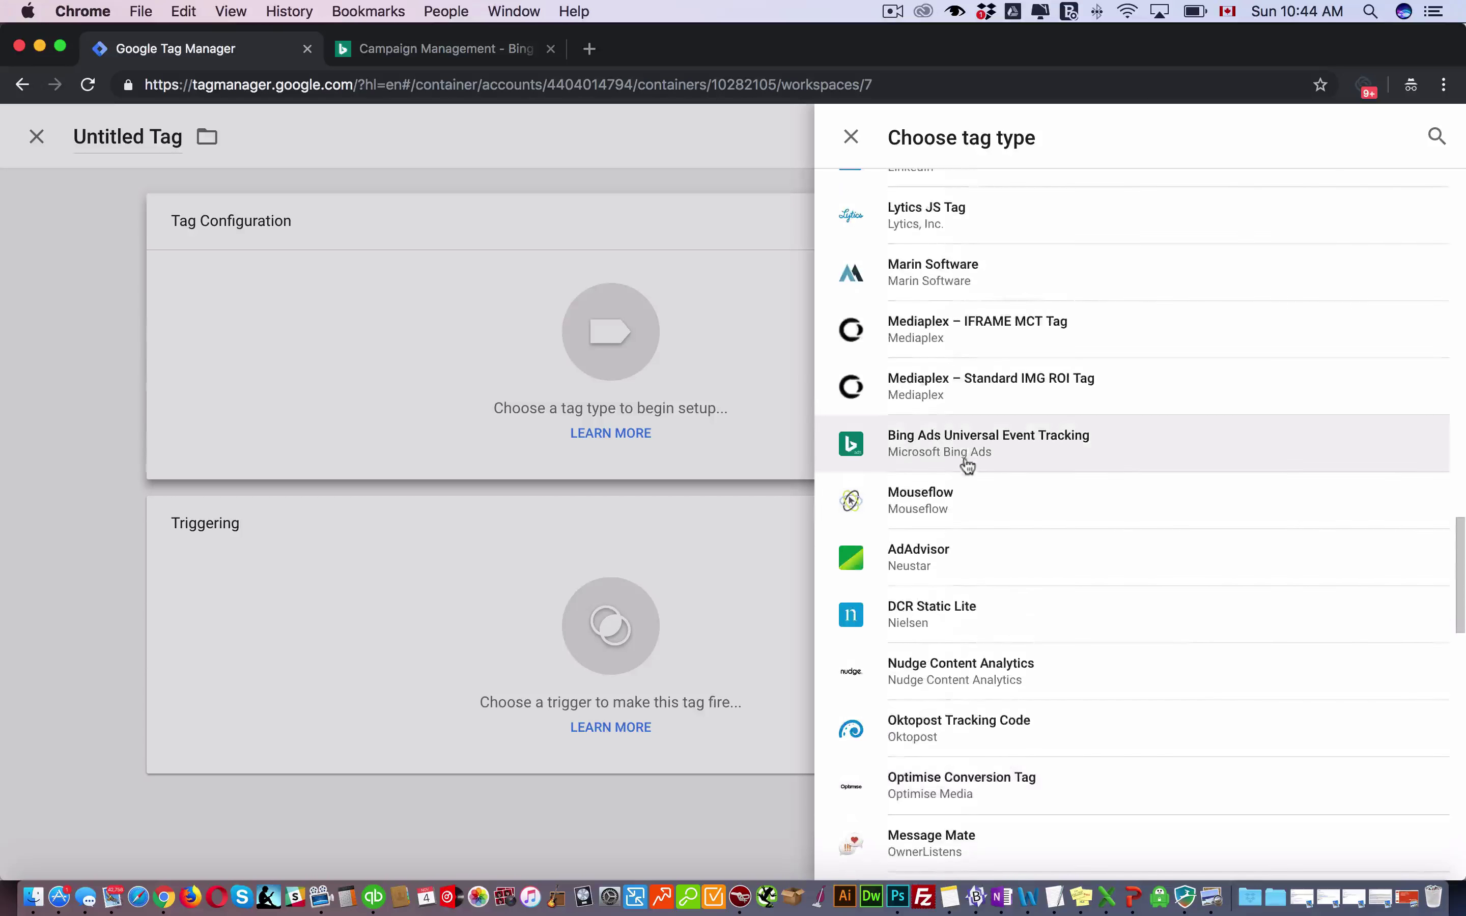
left_click(965, 448)
Step: Paste 20097580 as the UET Tag ID and rename the tag 'Bing Ads - EUT Tag - All Pages'
left_click(508, 425)
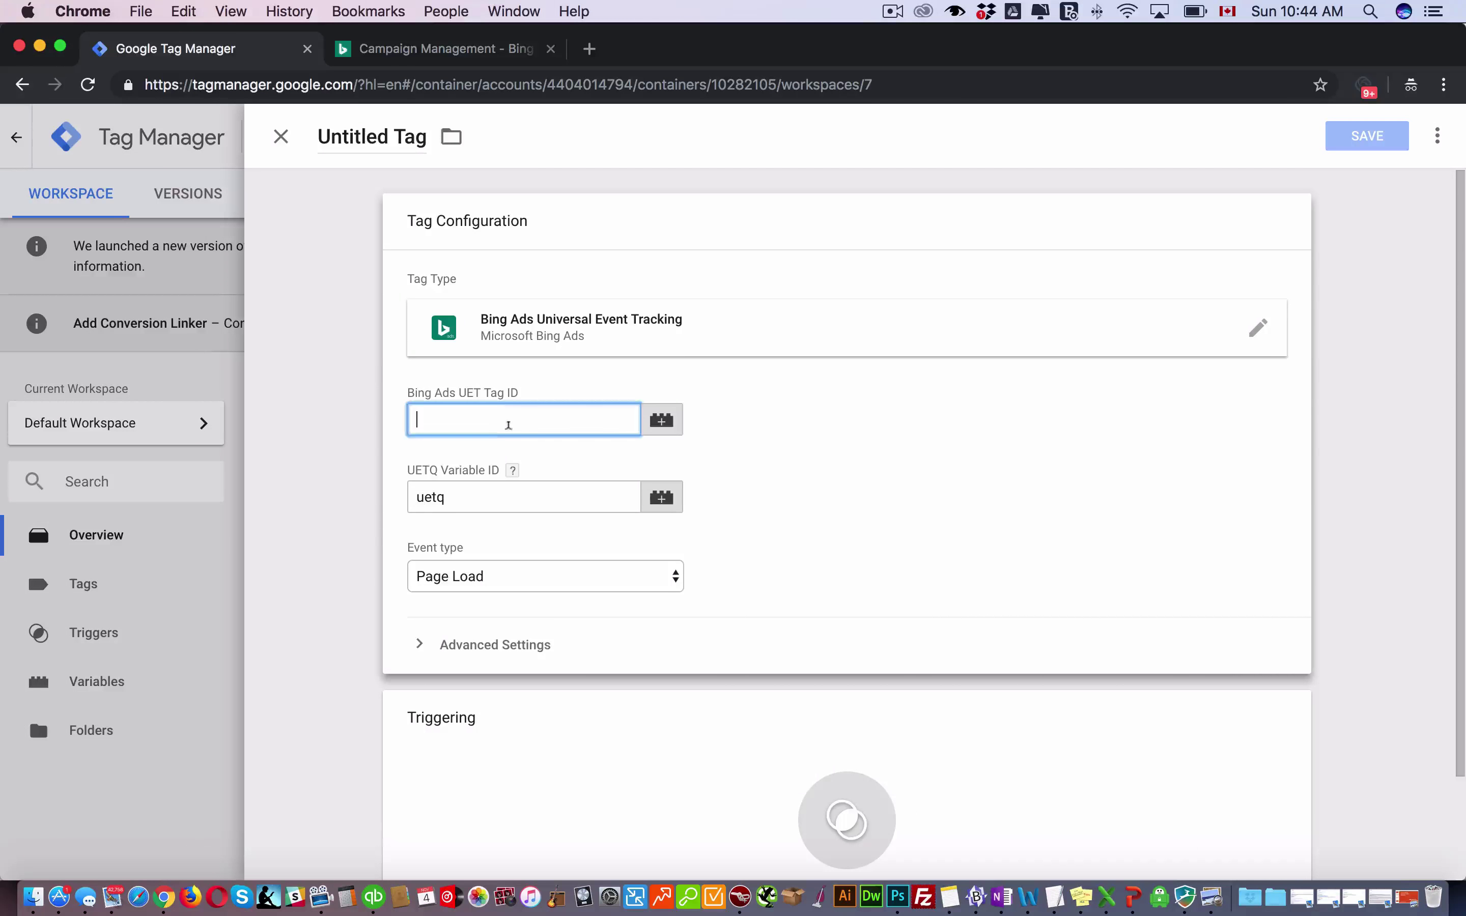
left_click(523, 423)
key("super+v")
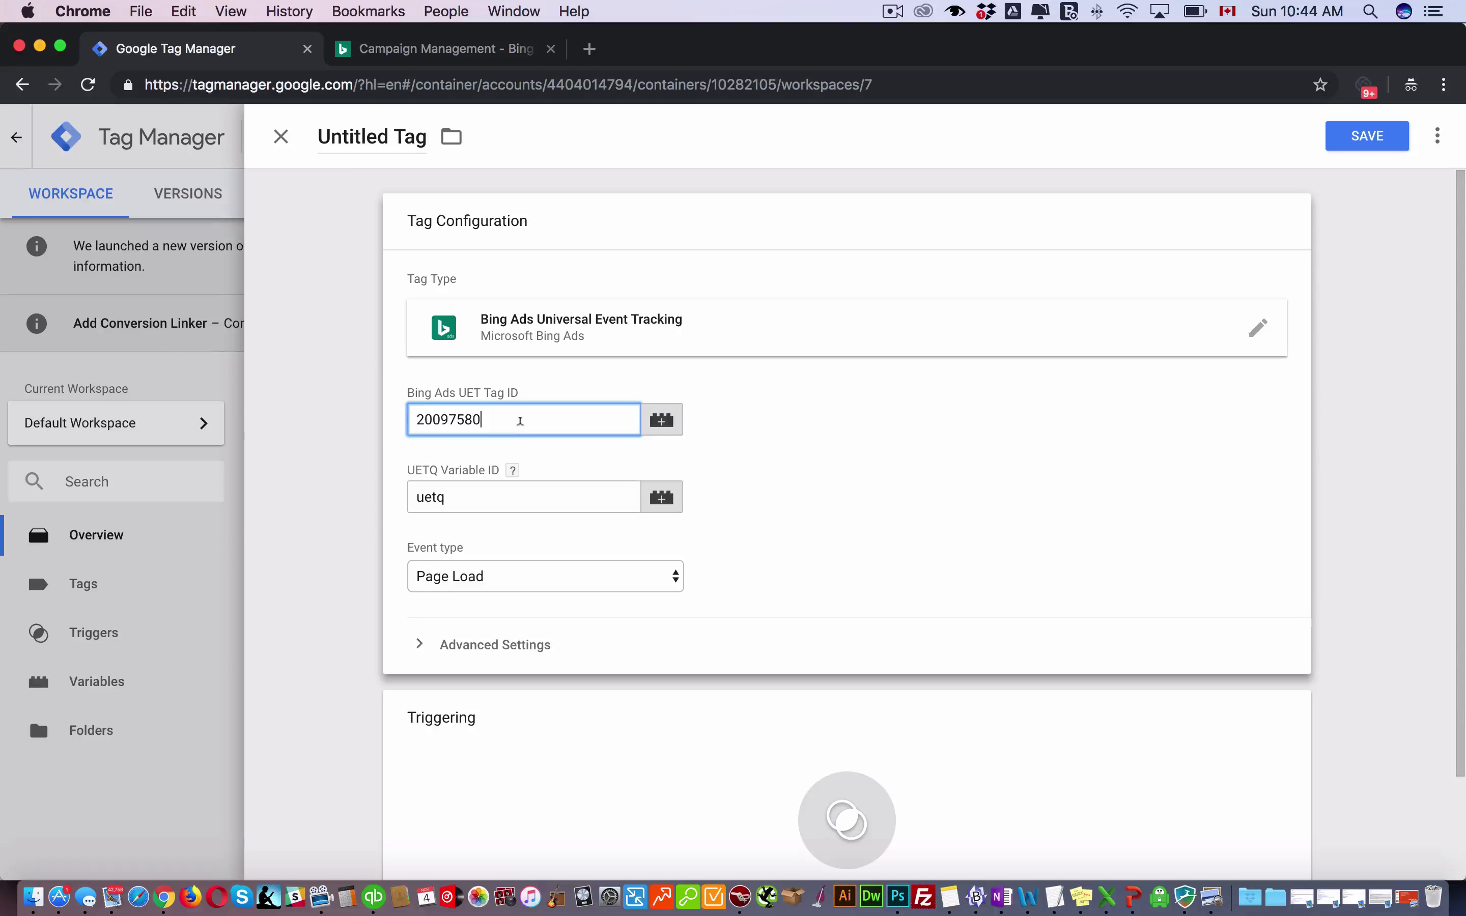
left_click_drag(426, 137, 319, 137)
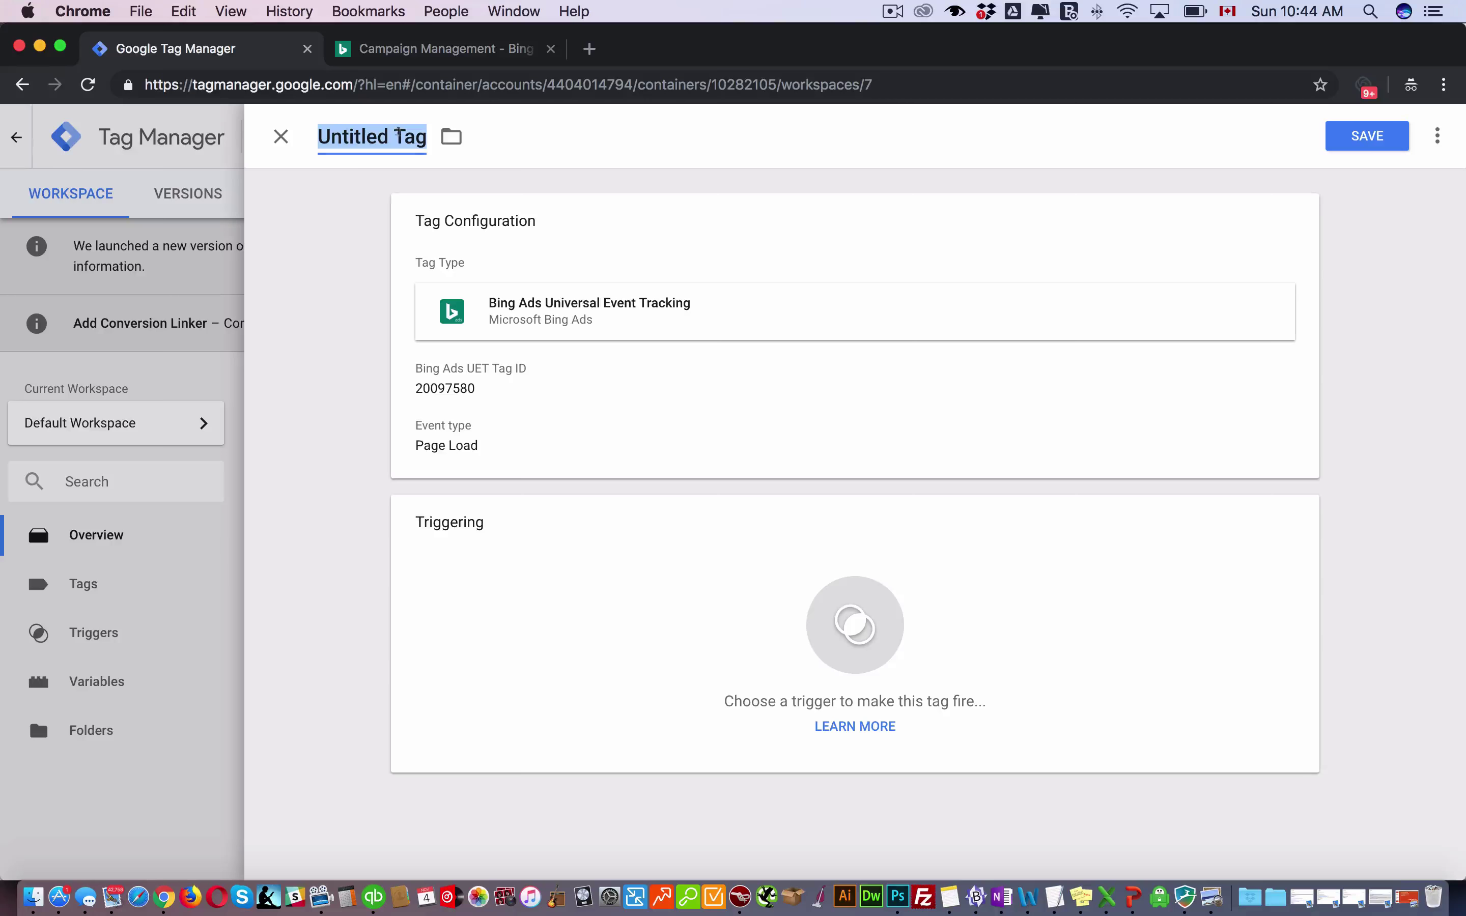
type("Bing Ads - EUT Tag - All Pages")
Step: Set the tag to fire on the All Pages trigger and save it
left_click(551, 394)
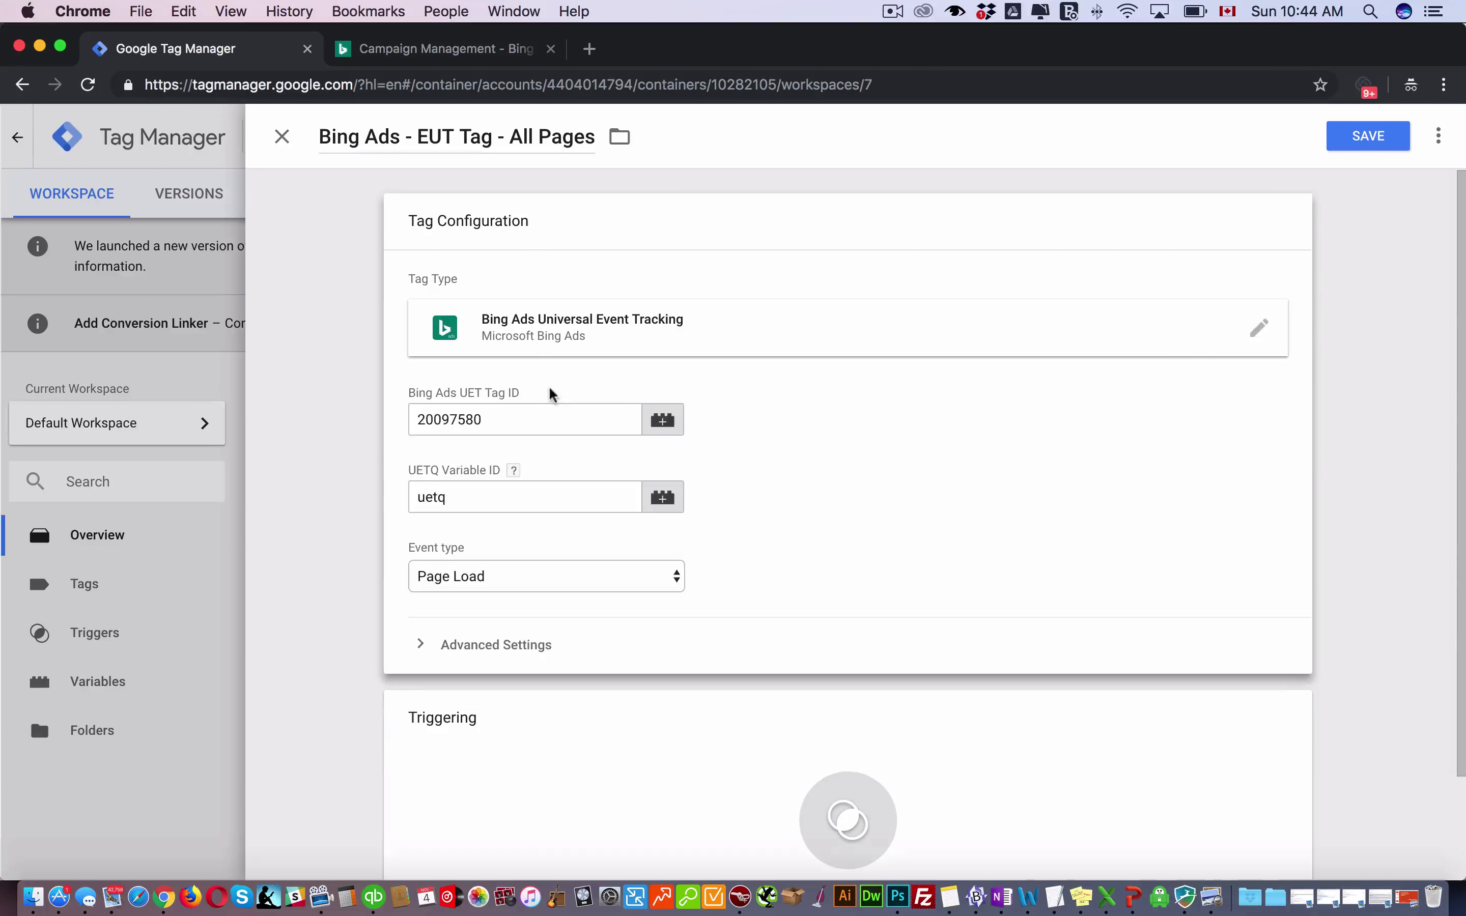
scroll(644, 612, "down", 2)
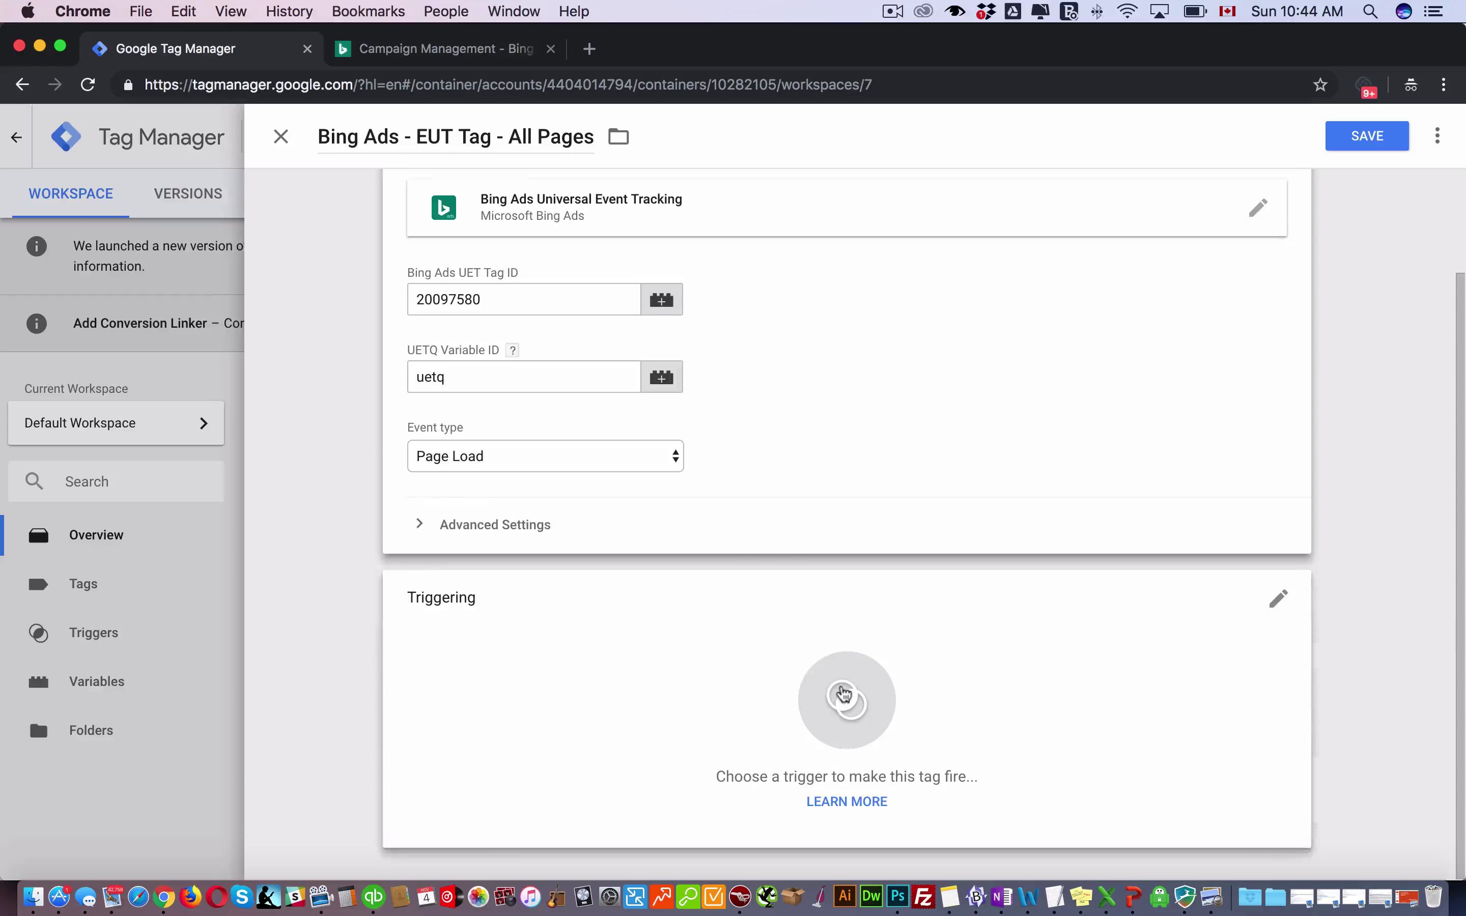
left_click(841, 696)
left_click(329, 239)
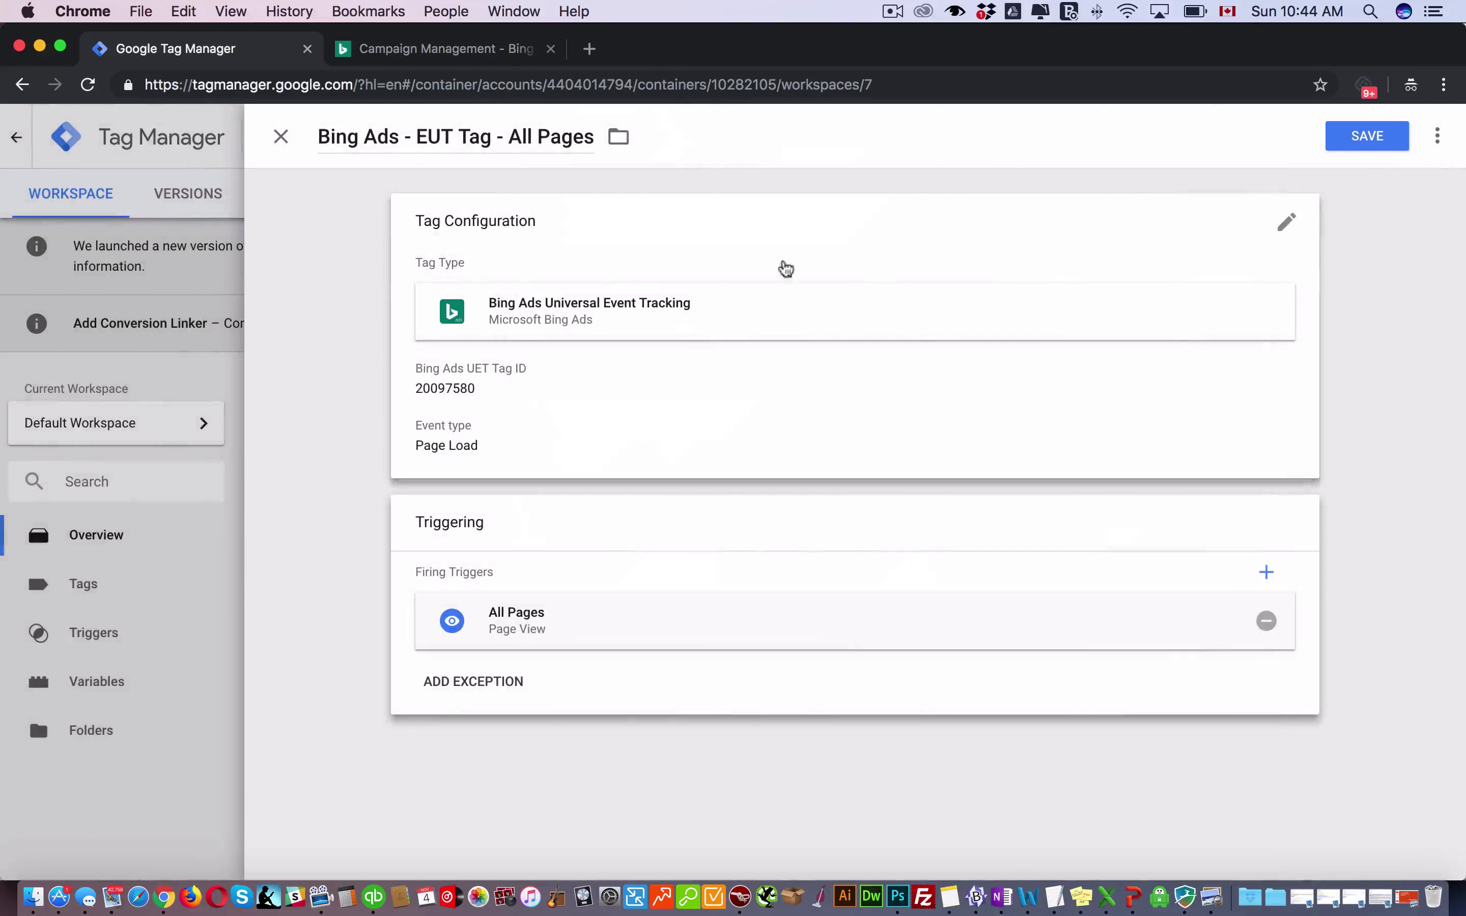
left_click(1359, 137)
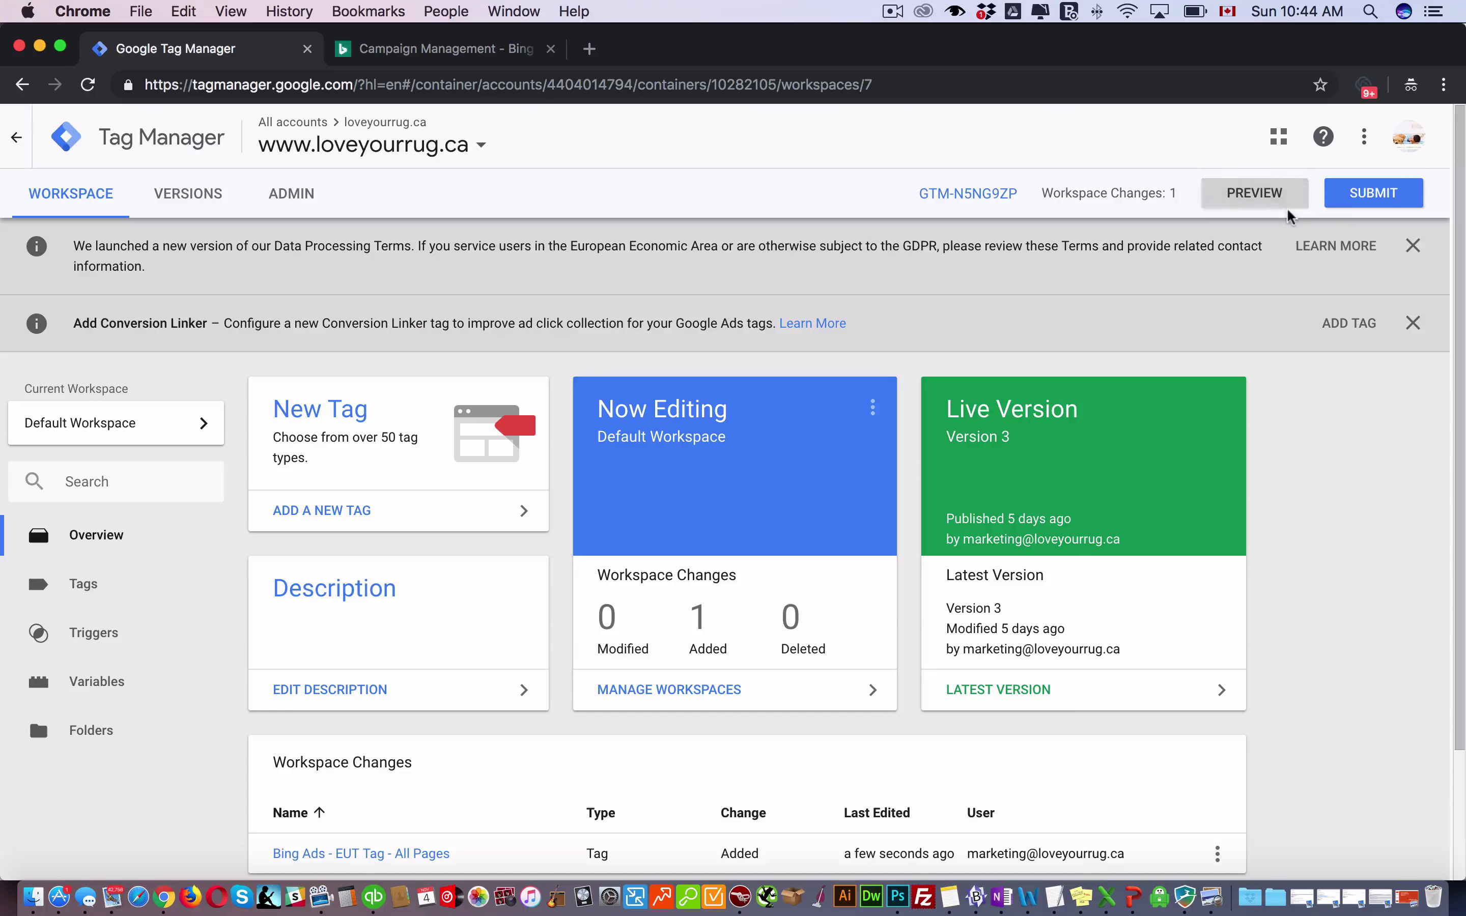
Step: Submit and publish the workspace as Version 4 without a version description
left_click(1367, 193)
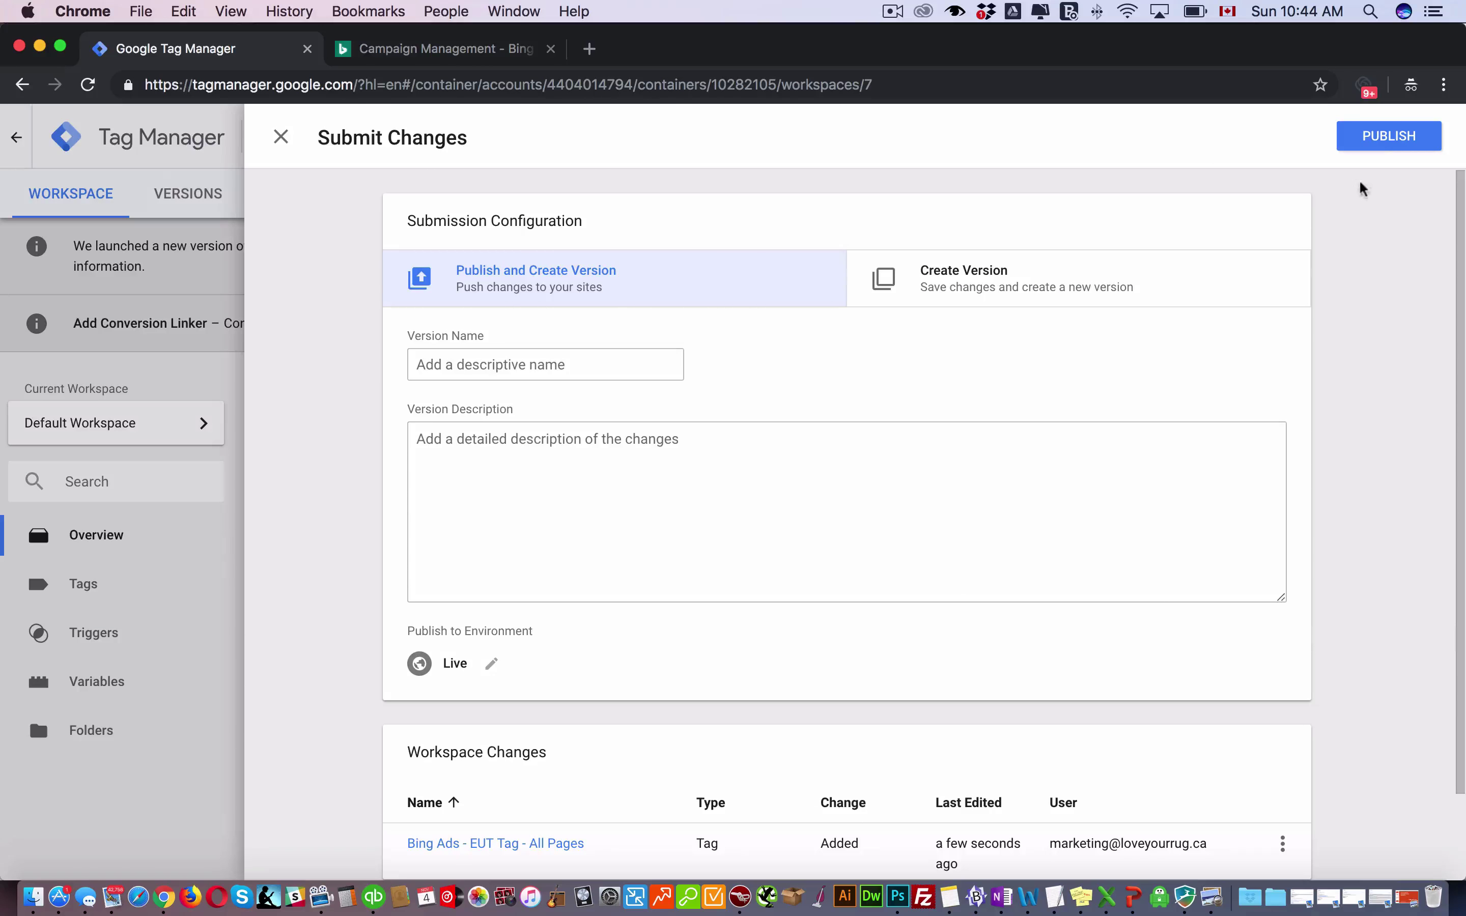
left_click(1389, 136)
left_click(491, 609)
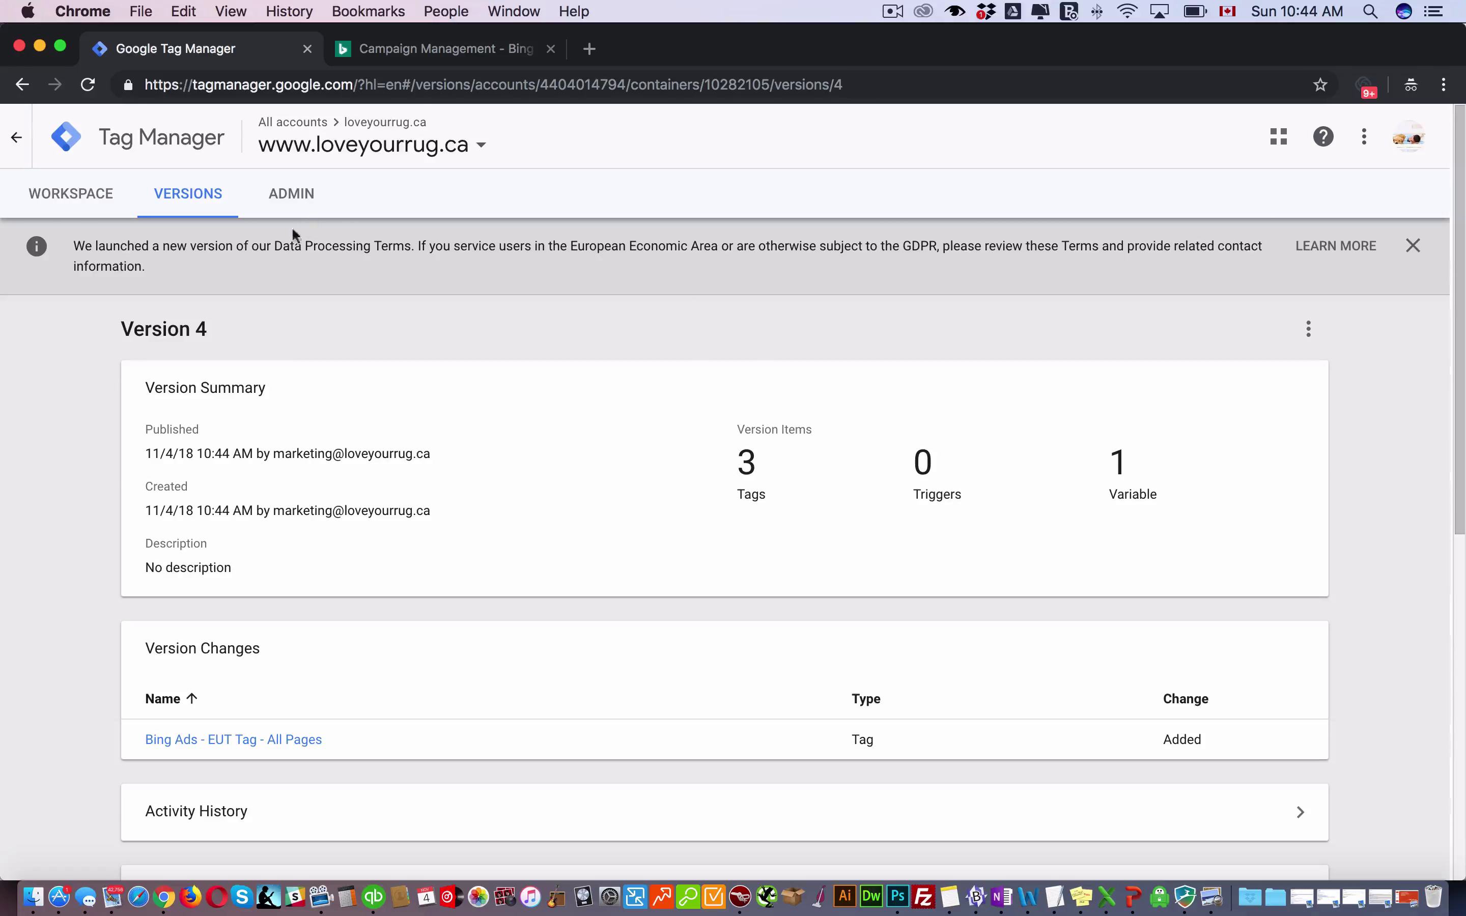
left_click(430, 49)
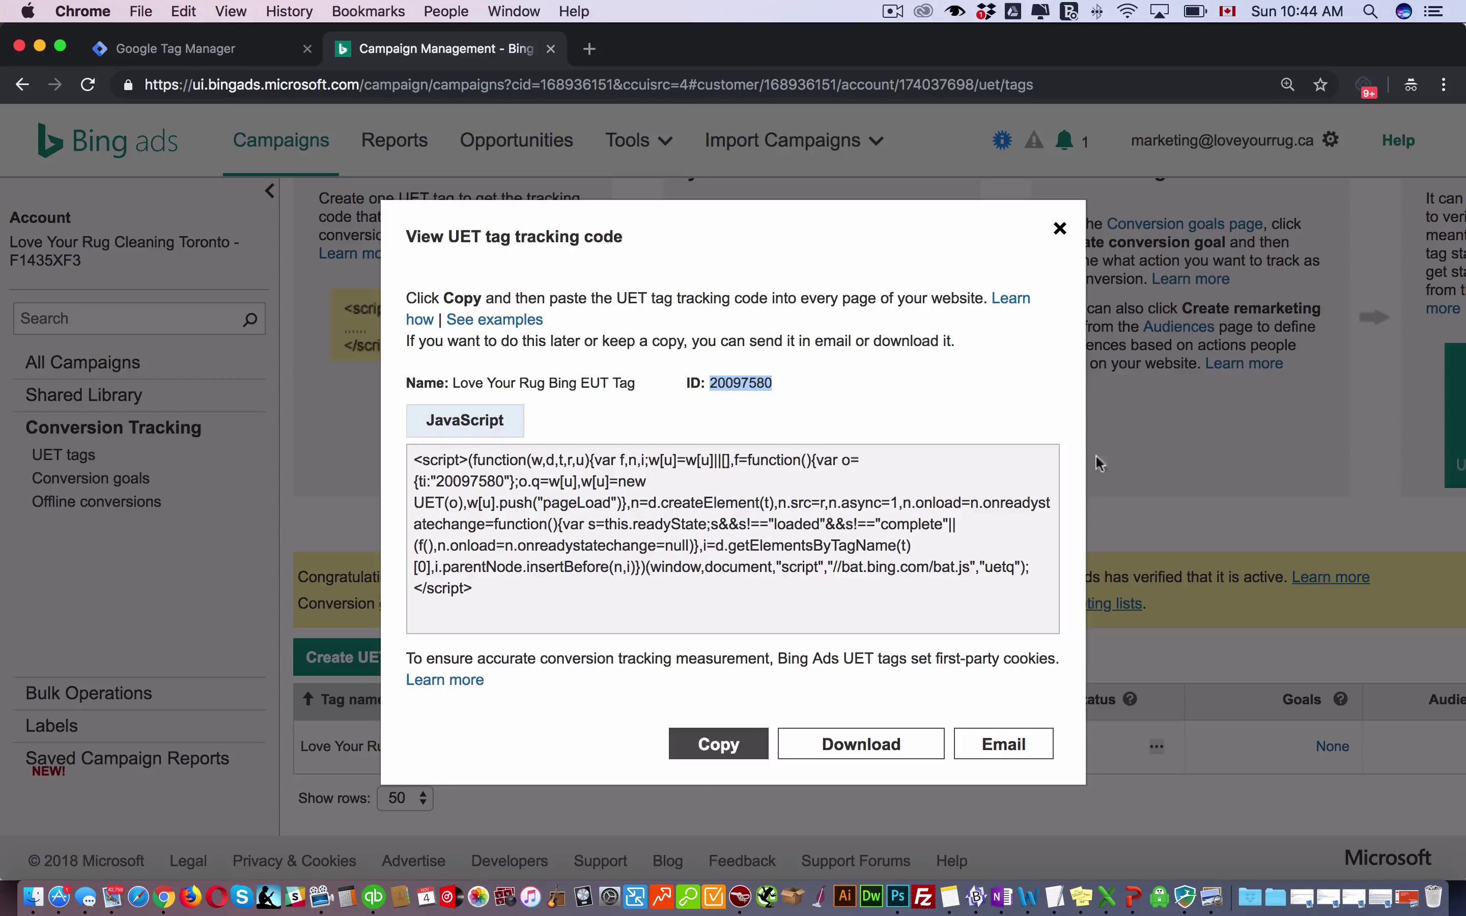
Step: Close the tracking-code window, leaving Love Your Rug Bing EUT Tag listed as Unverified
left_click(1060, 229)
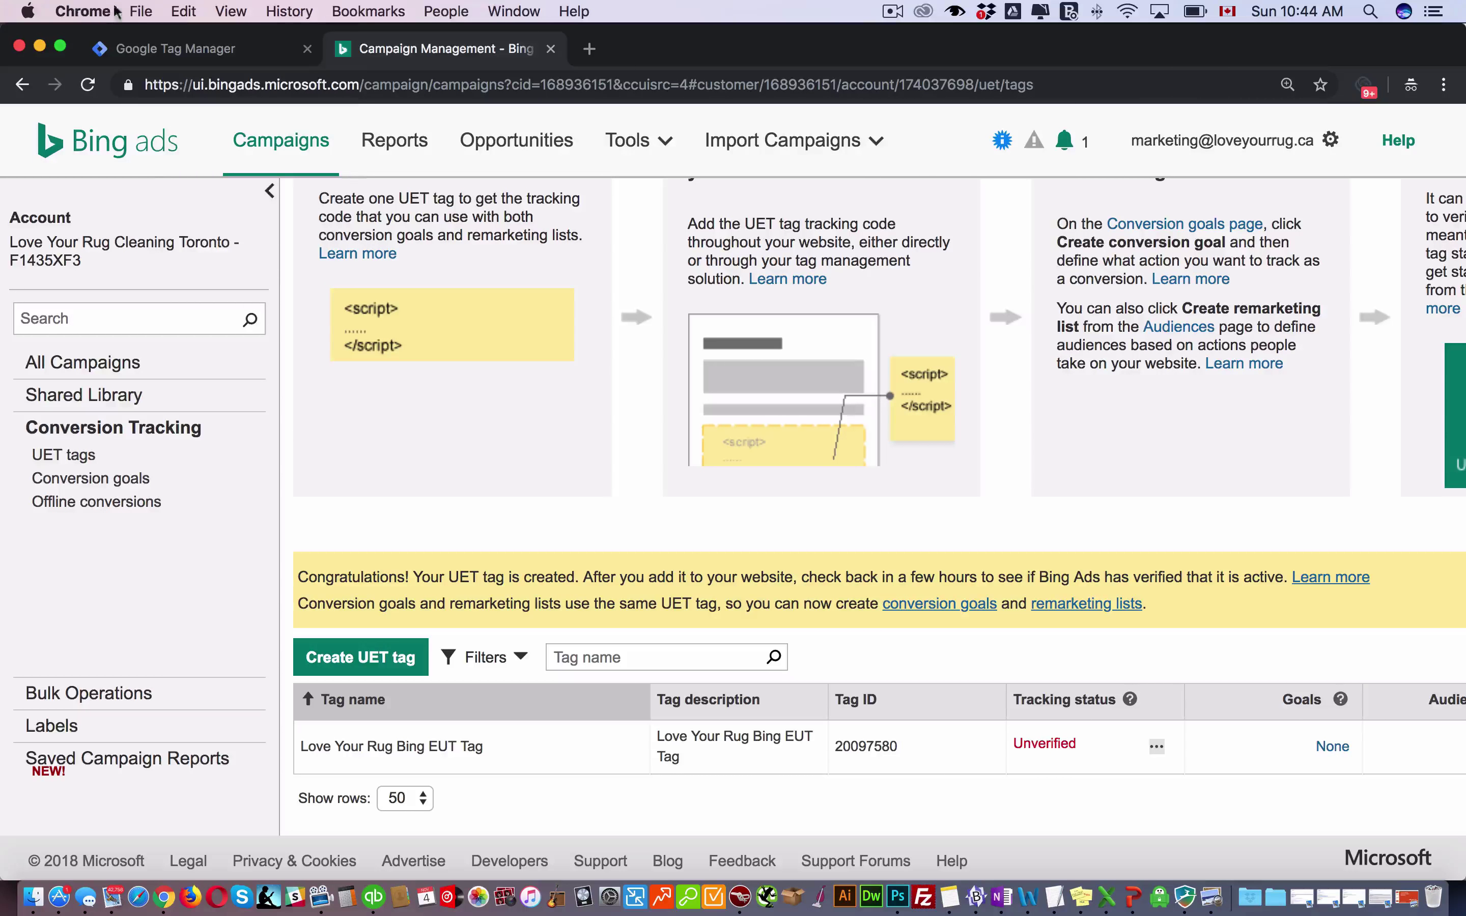
left_click(133, 10)
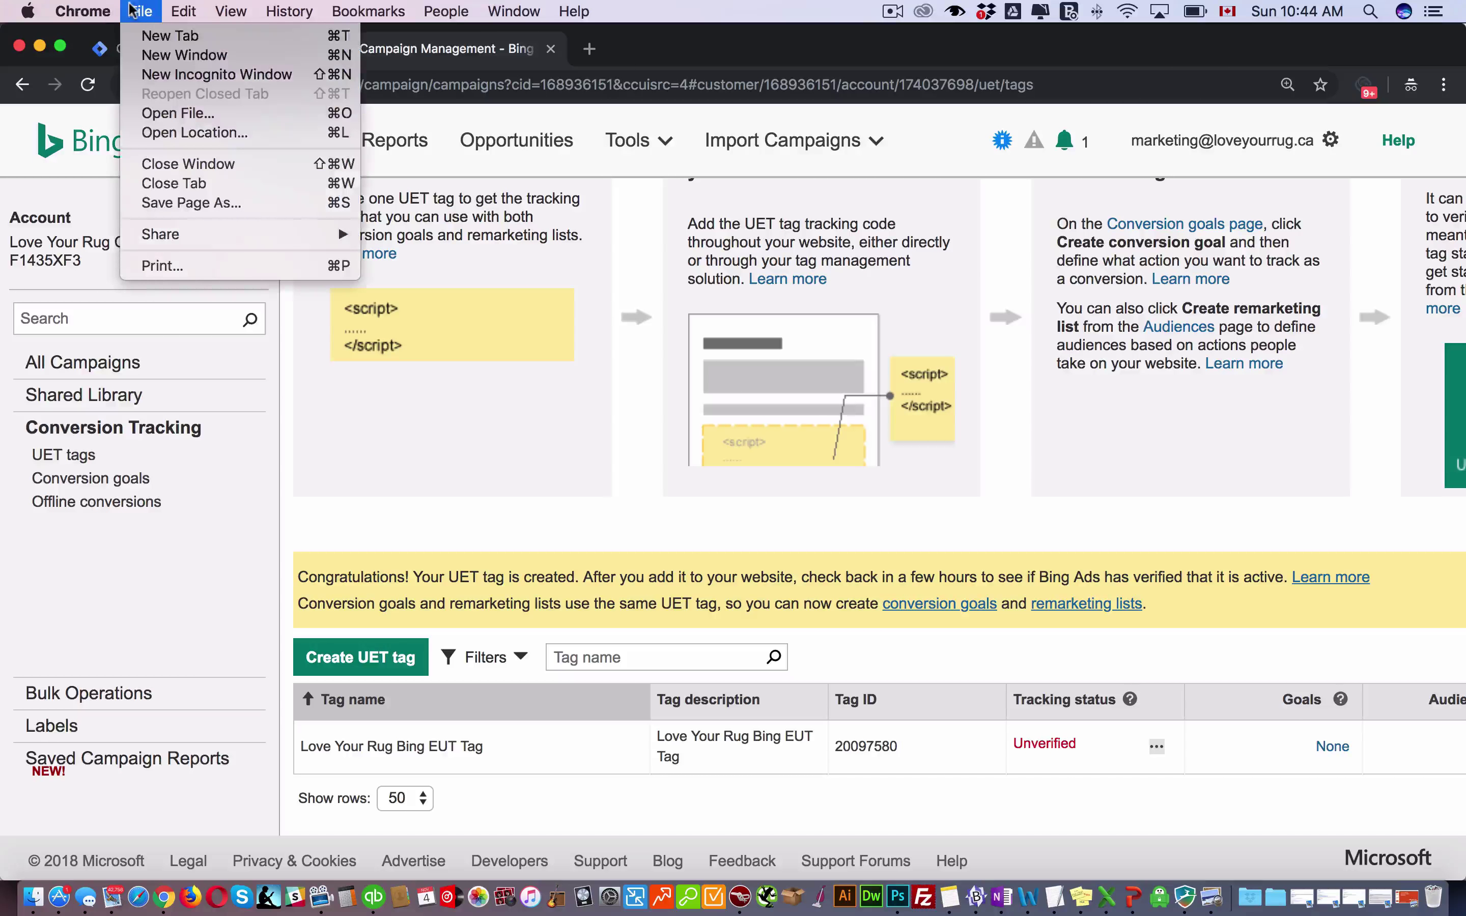
Step: Load loveyourrug.ca and confirm with UET Tag Helper that tag 20097580 is set up correctly
left_click(155, 55)
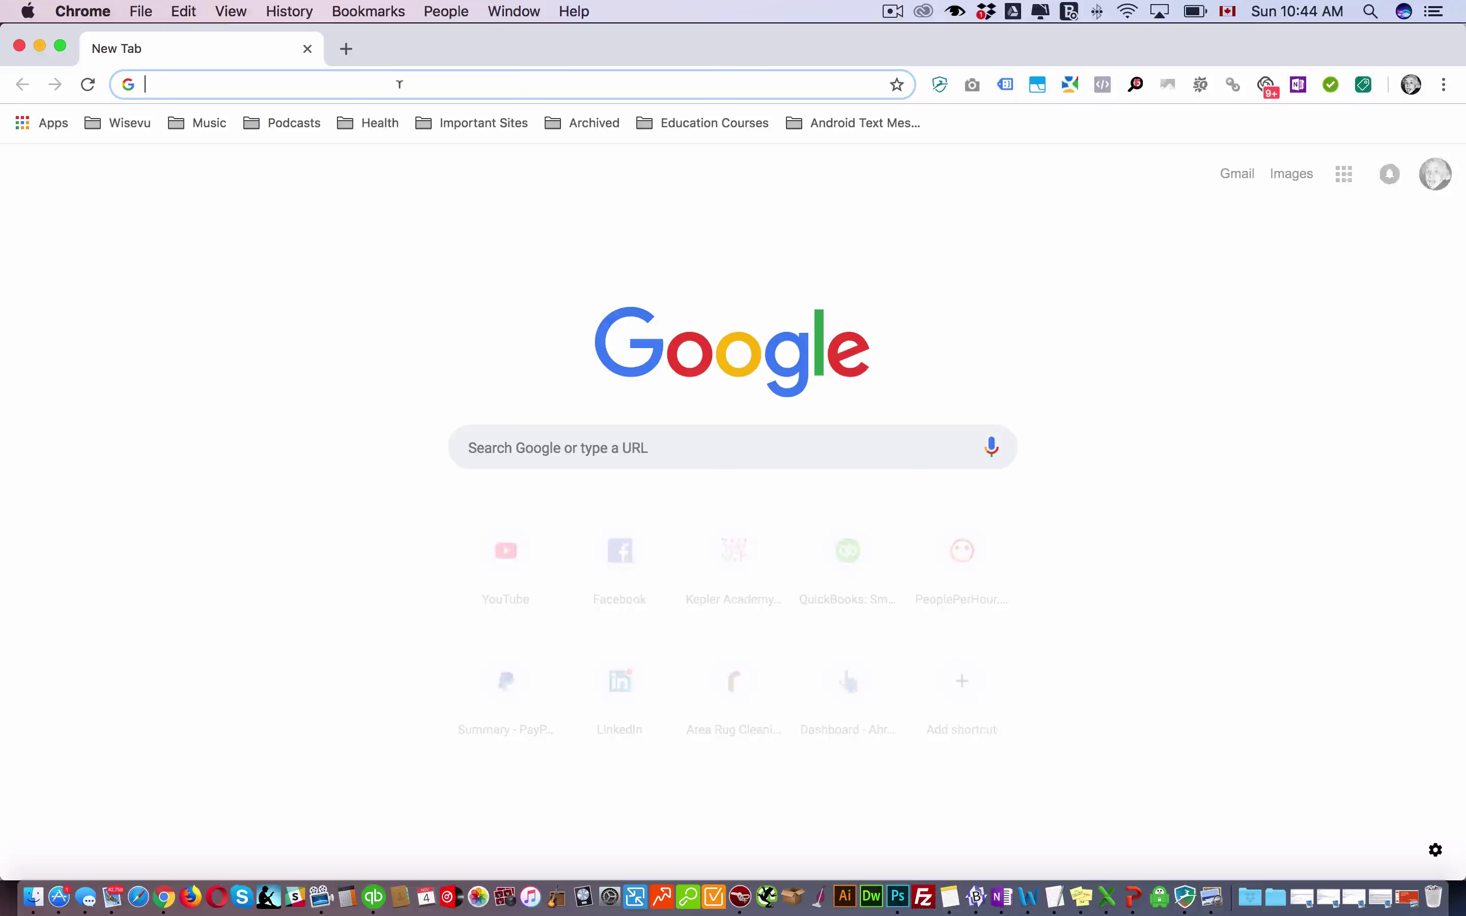
type("loveyourrug.ca")
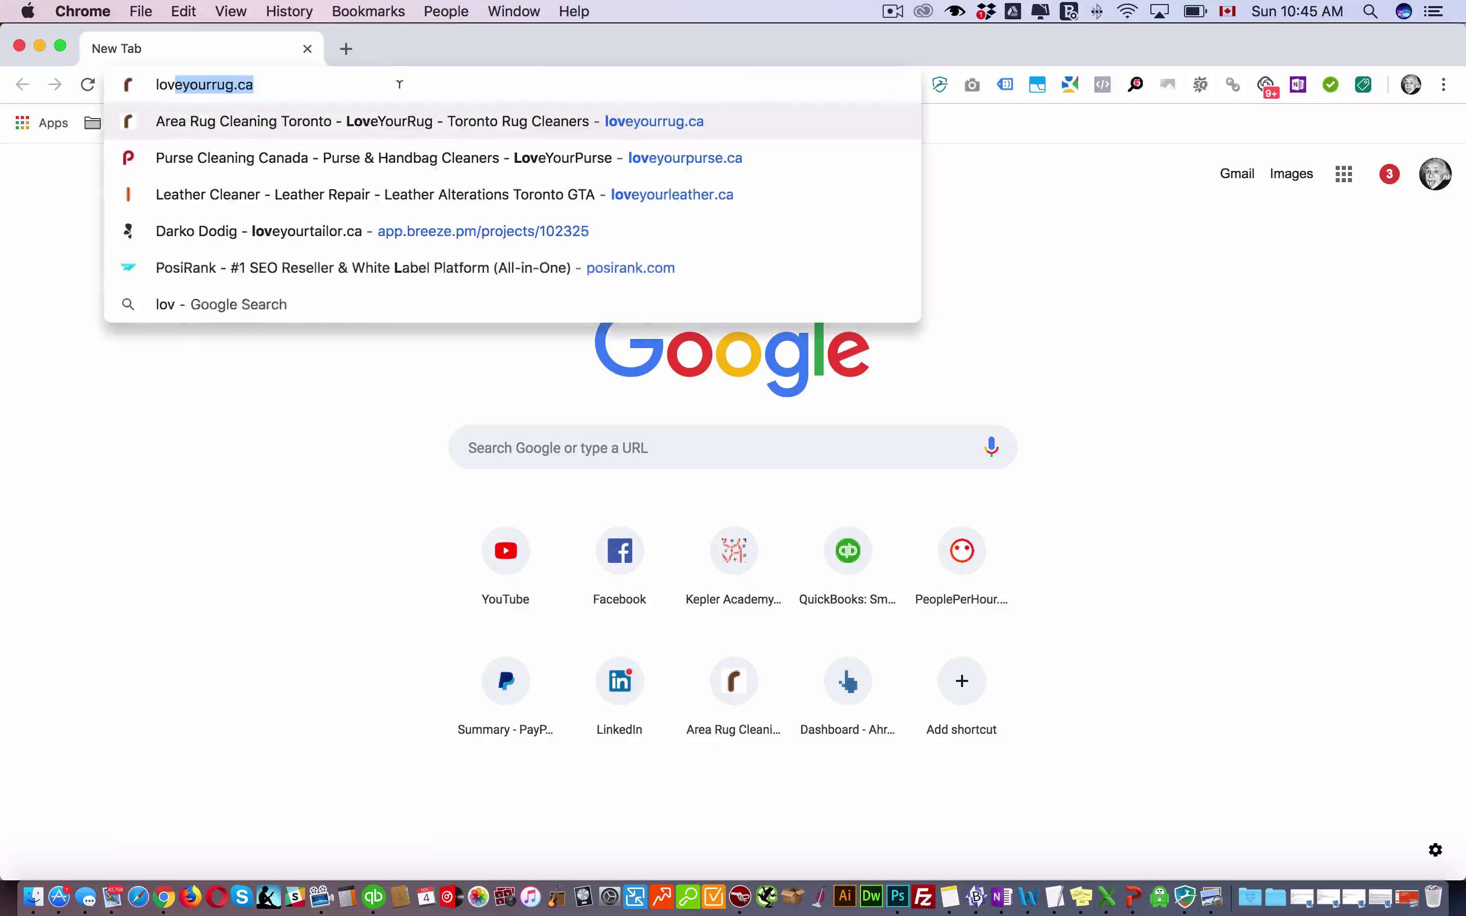
key("Return")
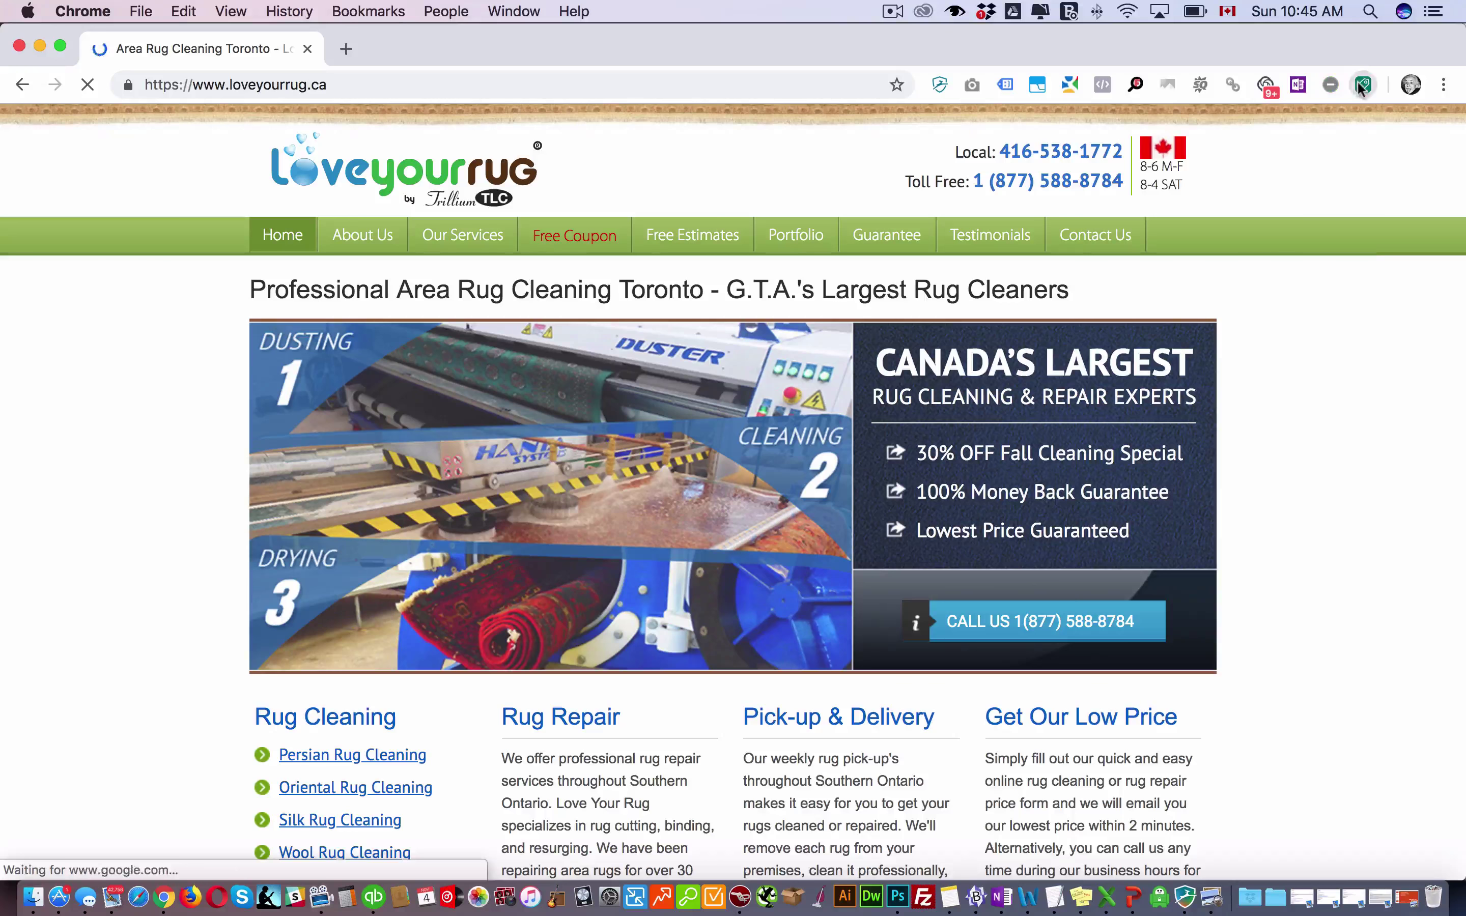
left_click(1362, 86)
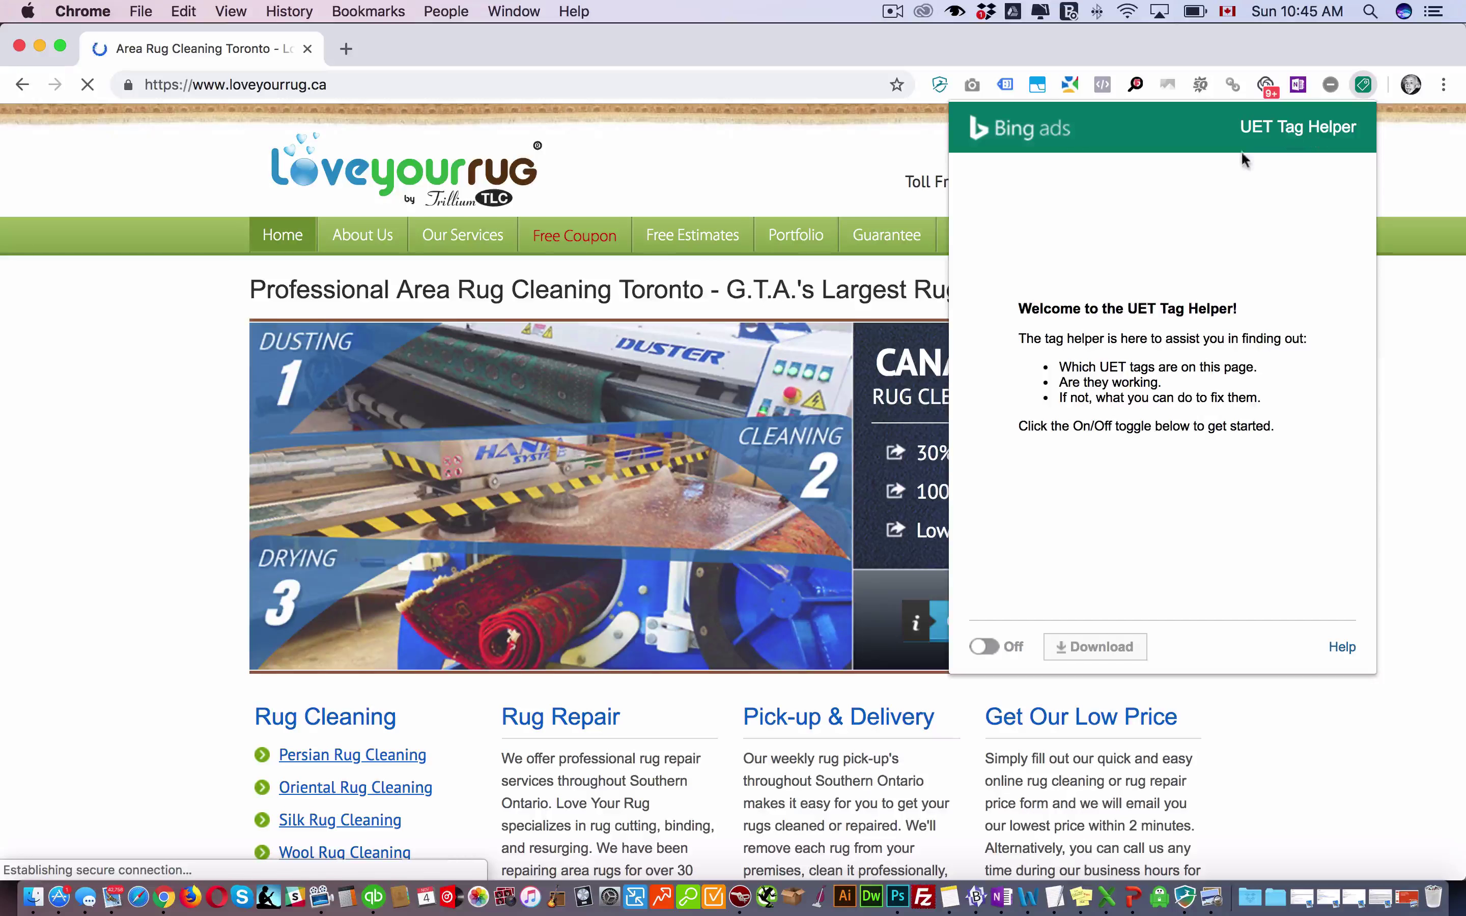
left_click(982, 647)
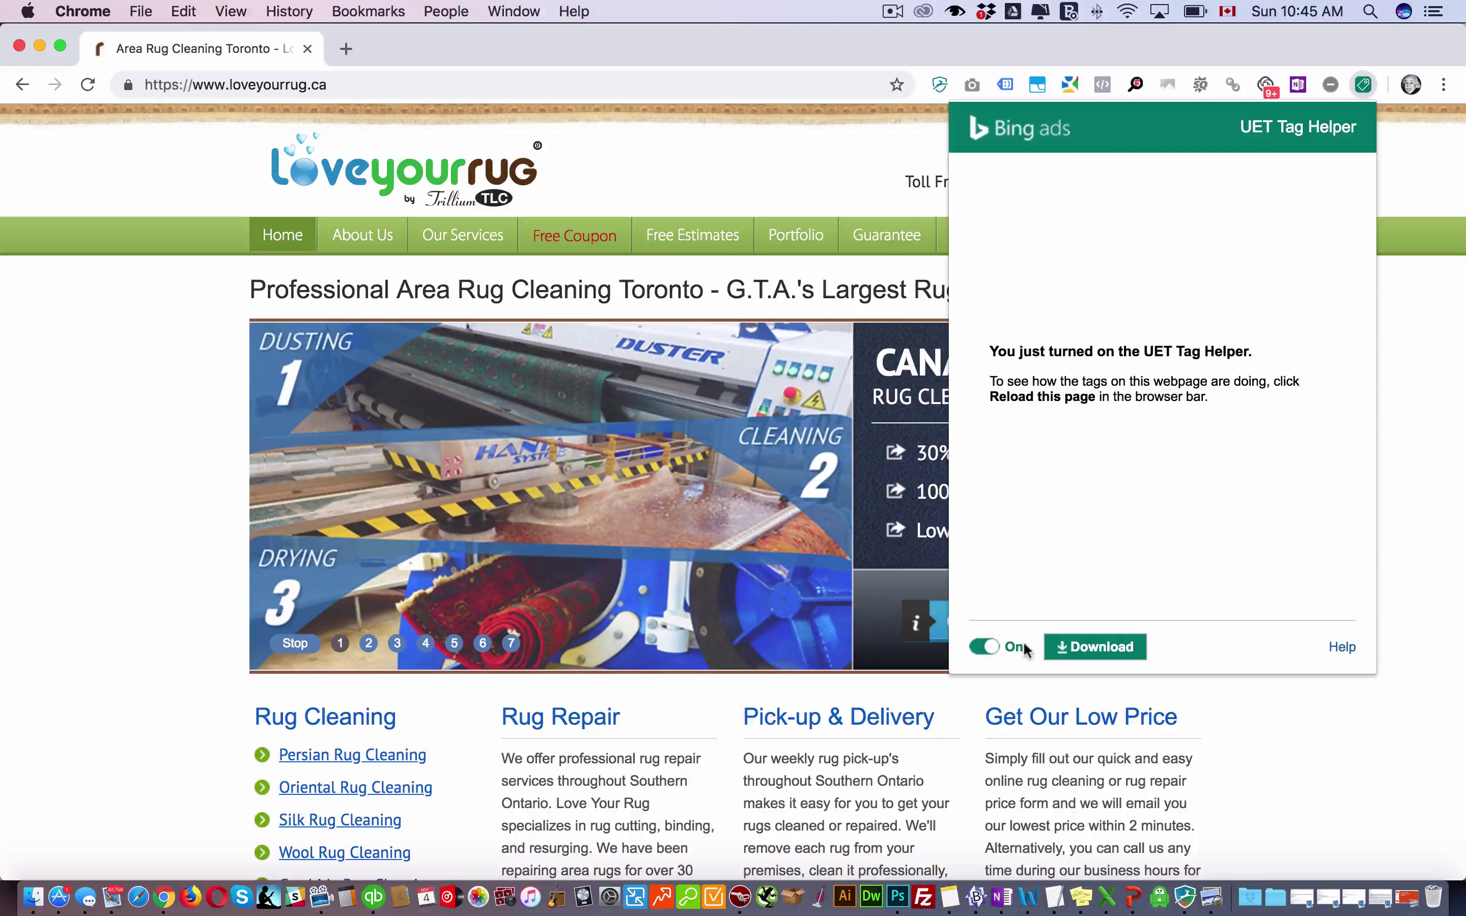
key("super+r")
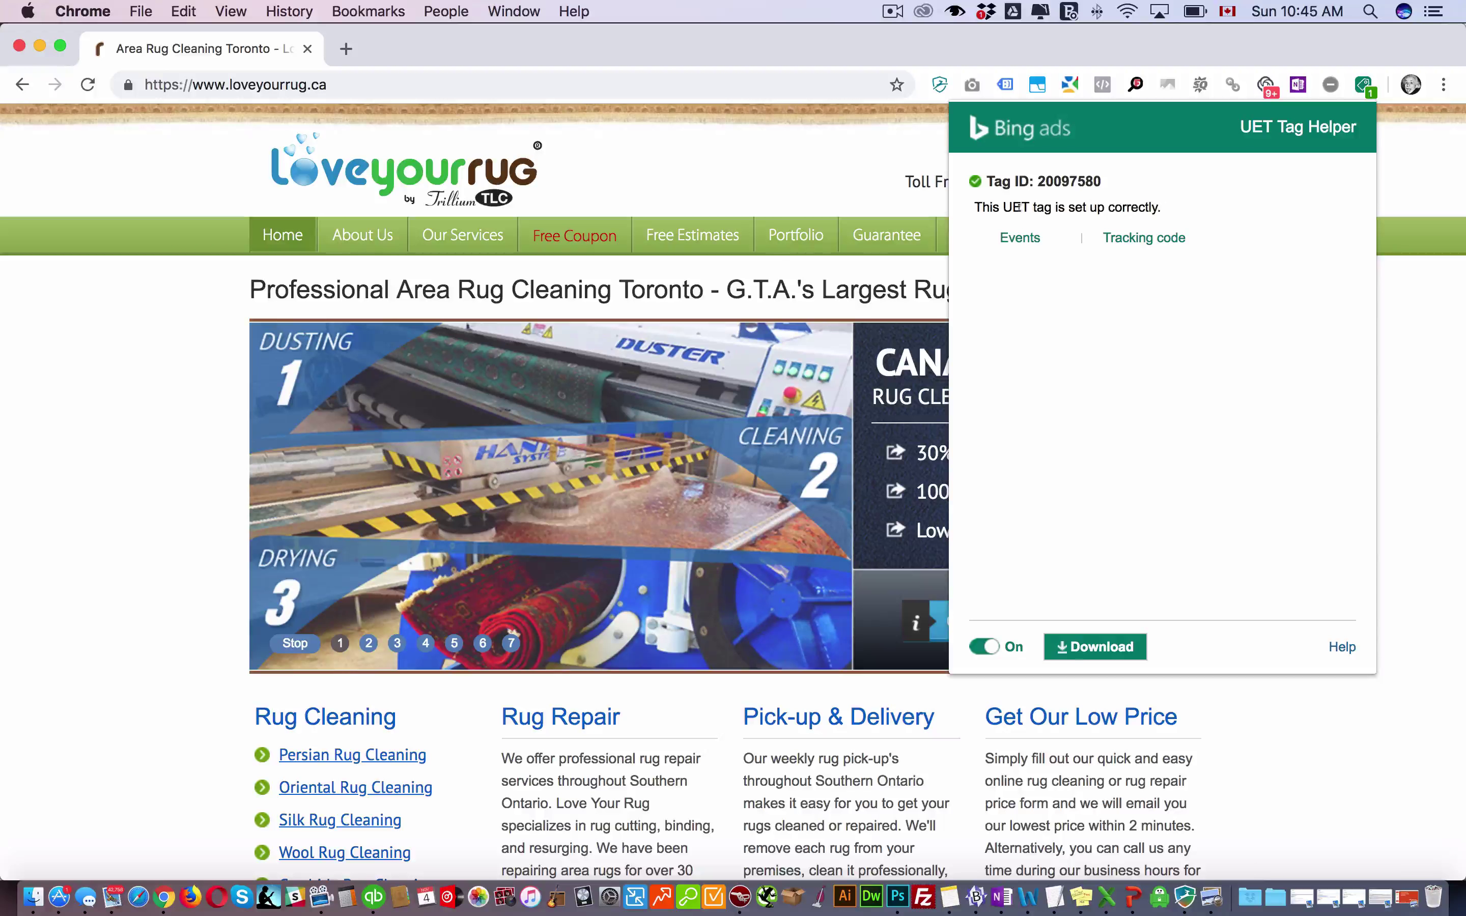
left_click(172, 327)
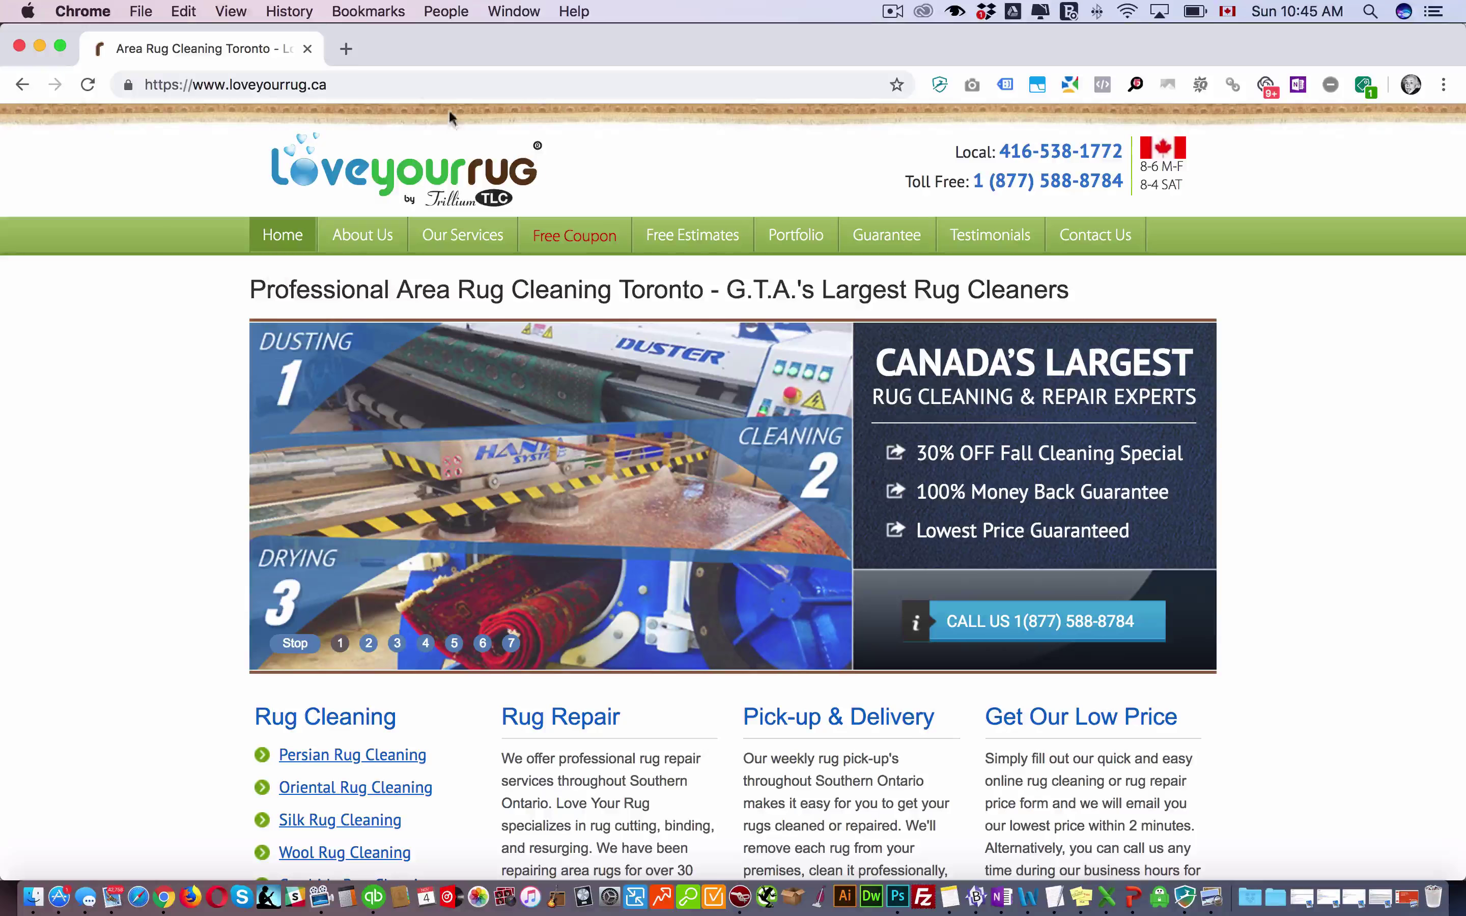
Step: Start Preview mode from the Google Tag Manager workspace overview
left_click(18, 46)
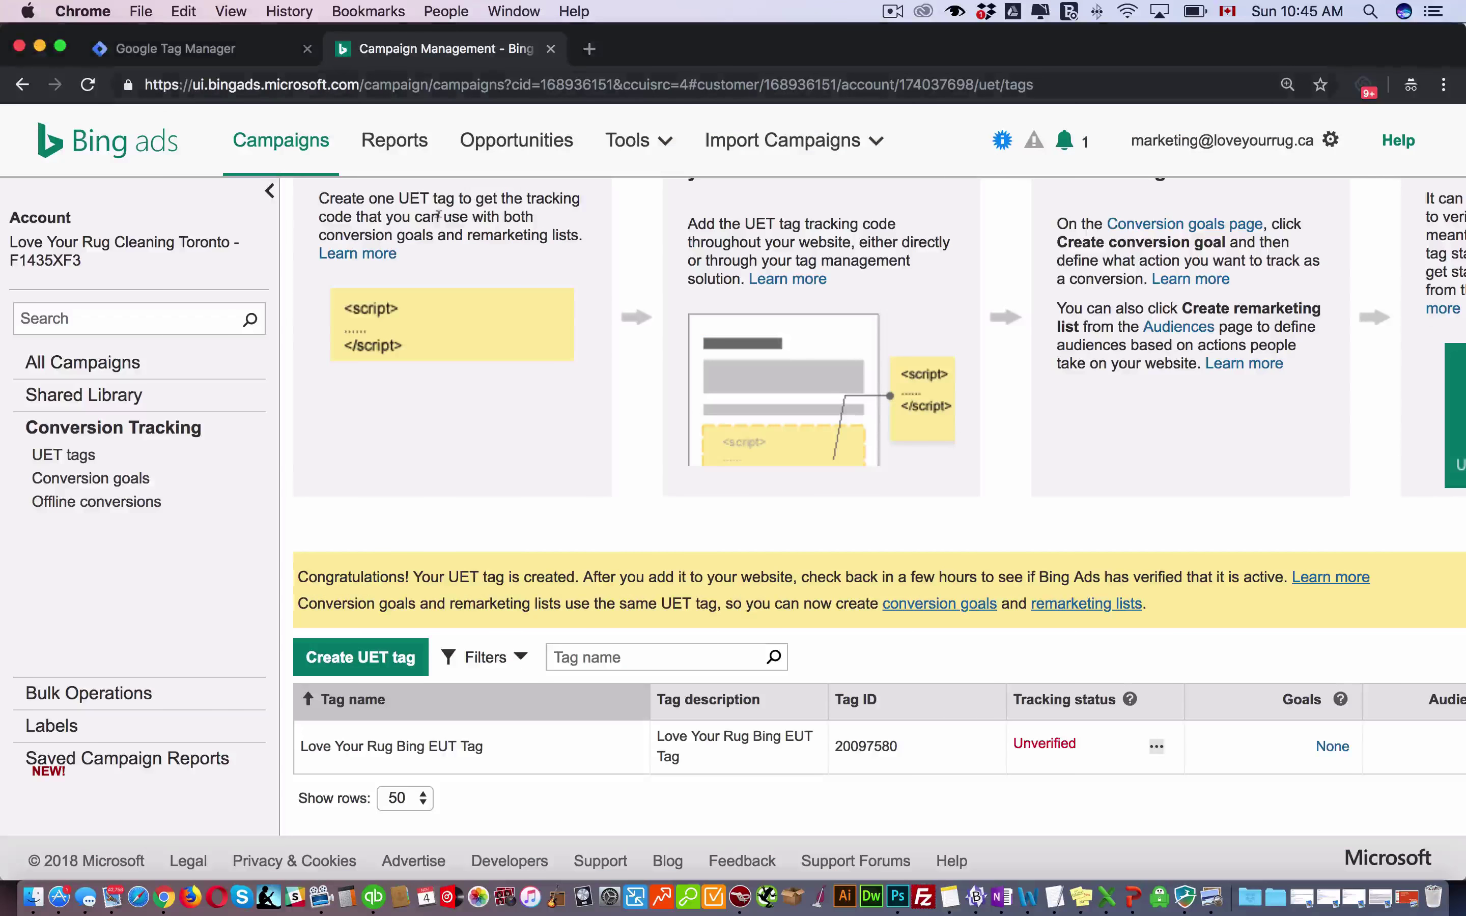
left_click(176, 46)
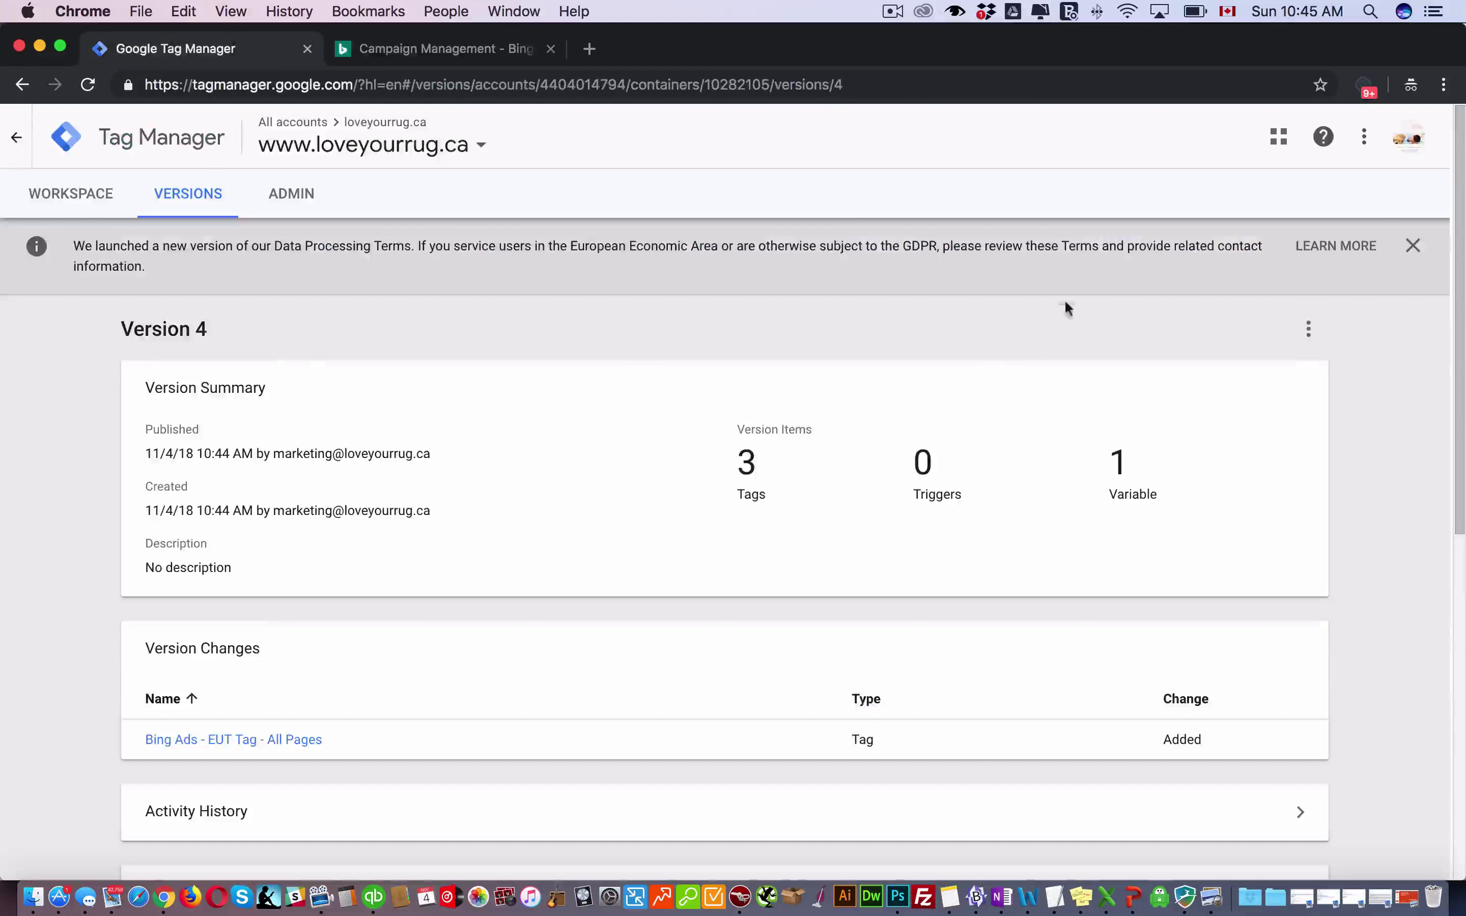
left_click(88, 200)
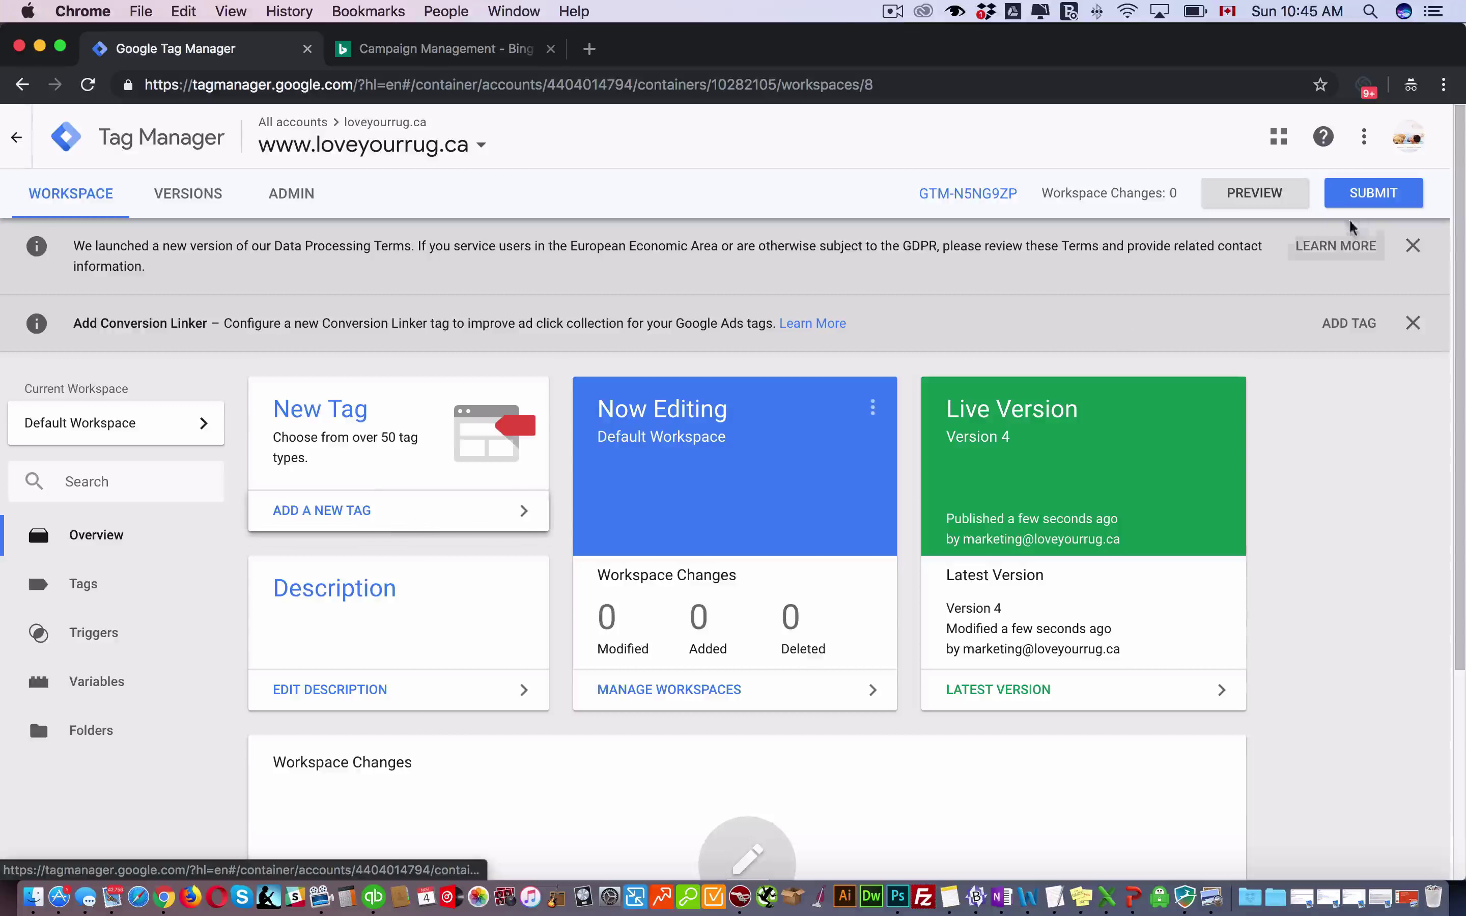
left_click(1257, 194)
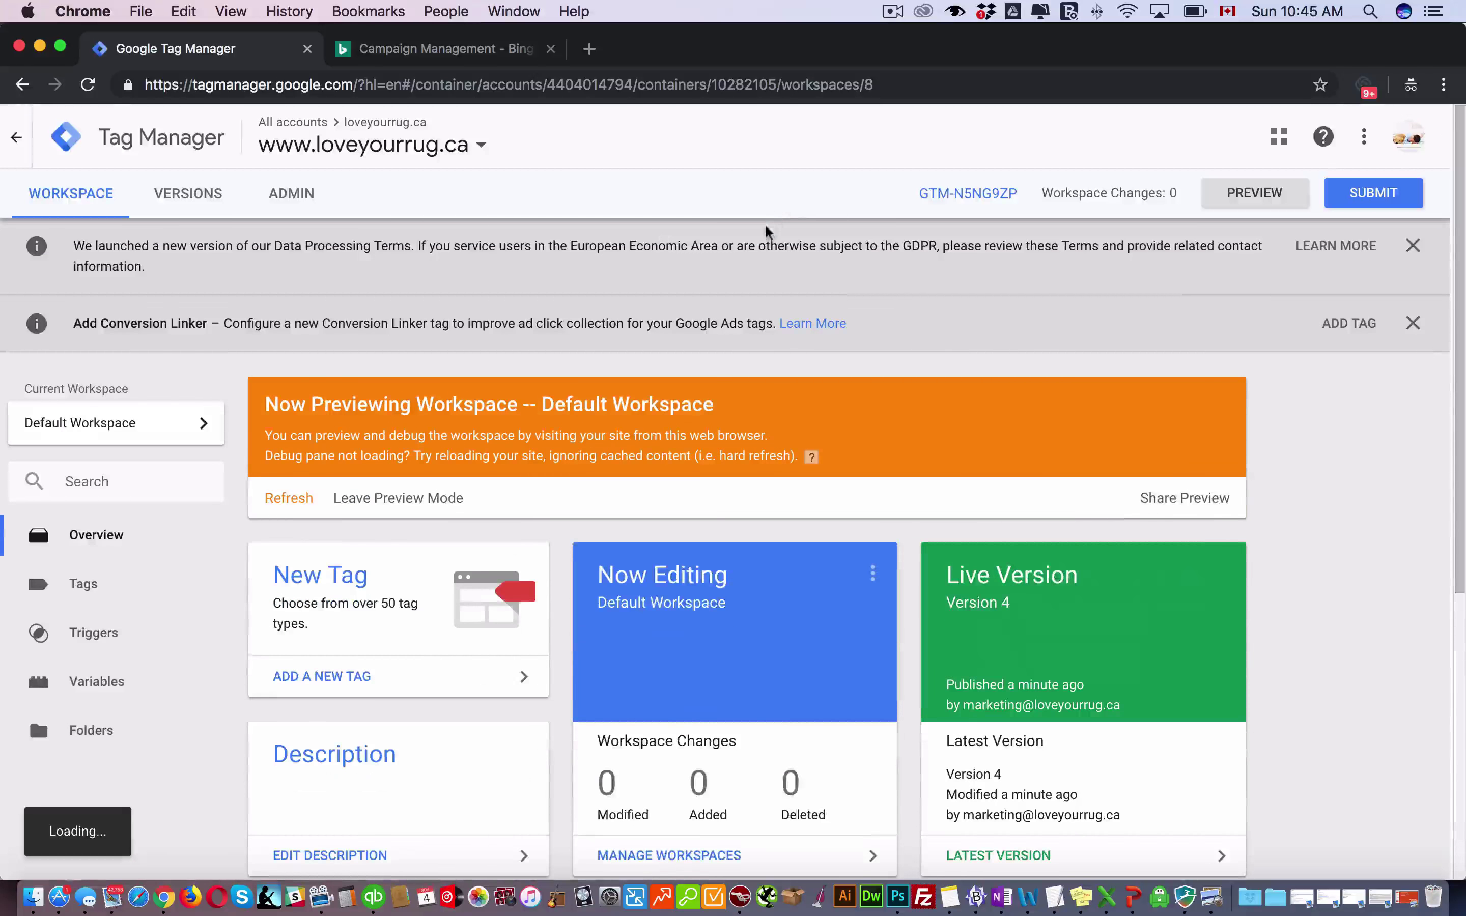
Step: Load loveyourrug.ca in a private tab to confirm Bing Ads - EUT Tag - All Pages fires once
key("super+t")
type("loveyour")
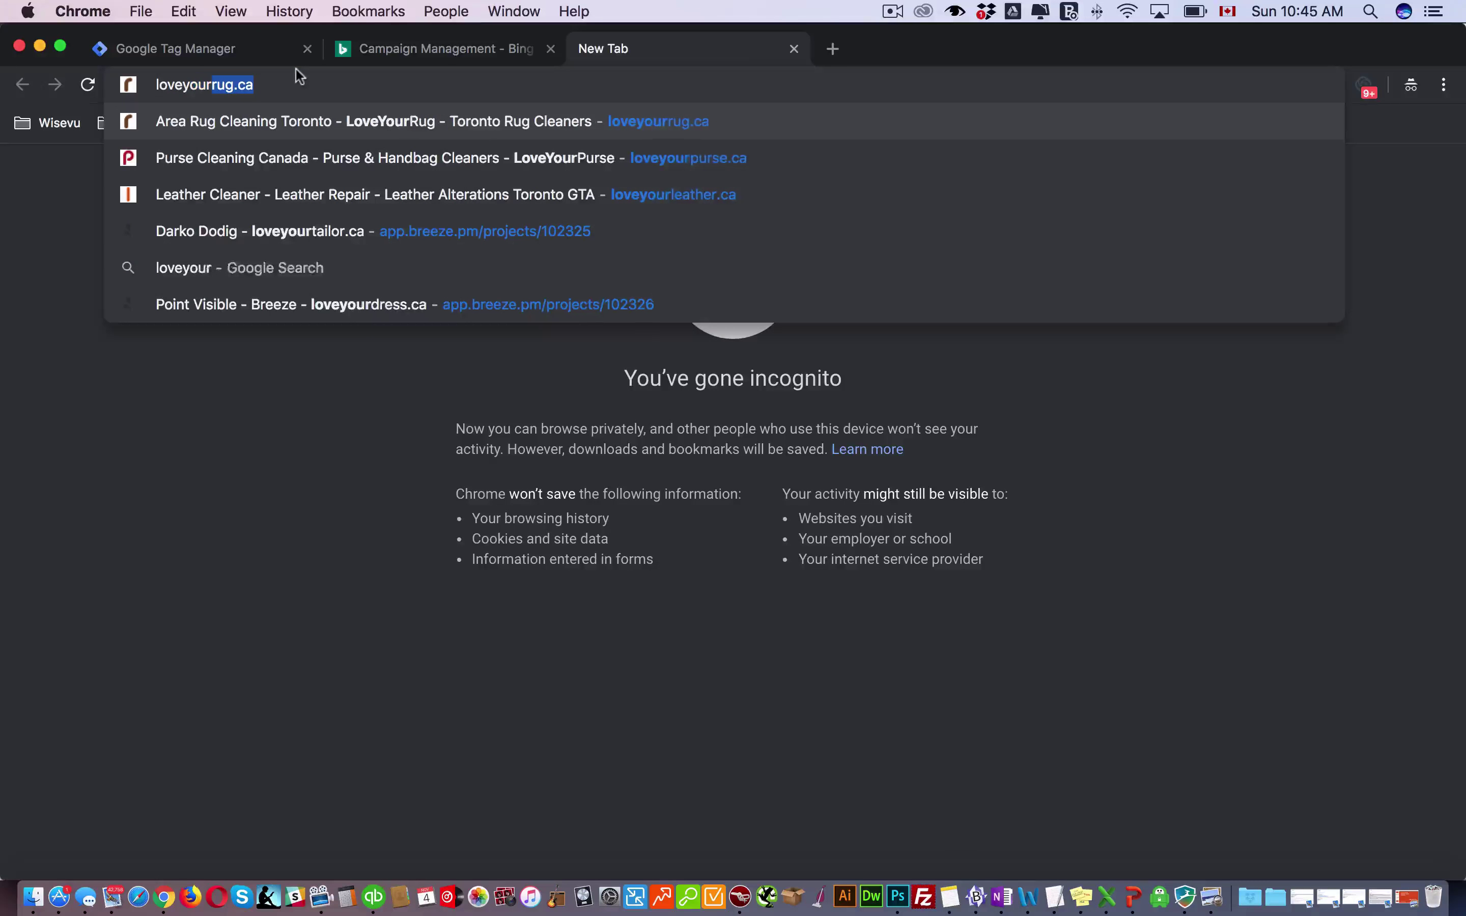
type("rug.")
key("Return")
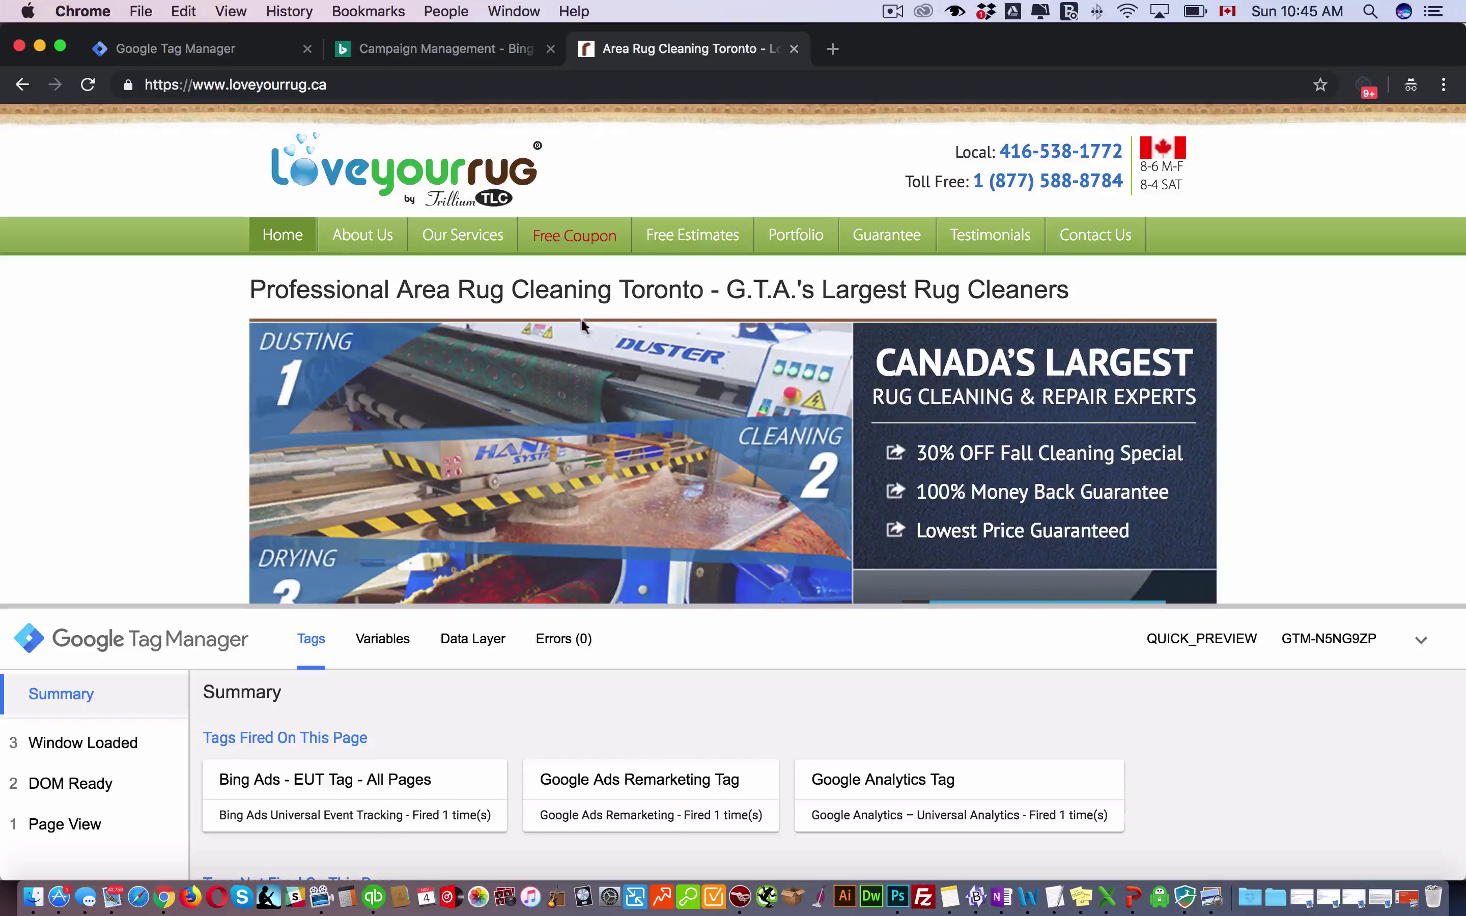
left_click(426, 50)
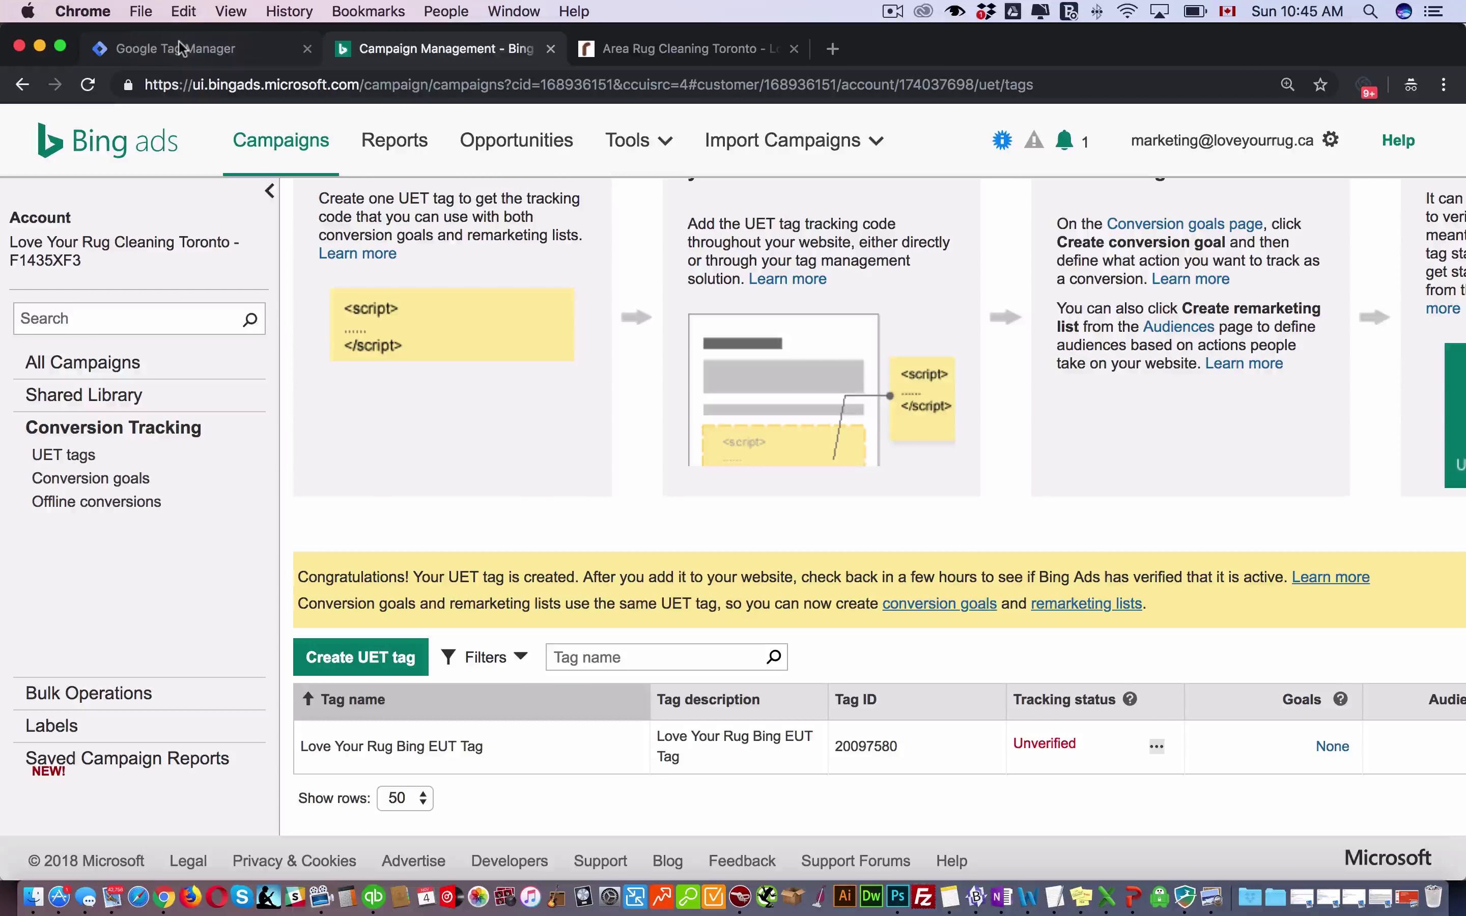
Step: Start a new conversion goal and name it /contact, taken from the site's Contact Us page
left_click(100, 478)
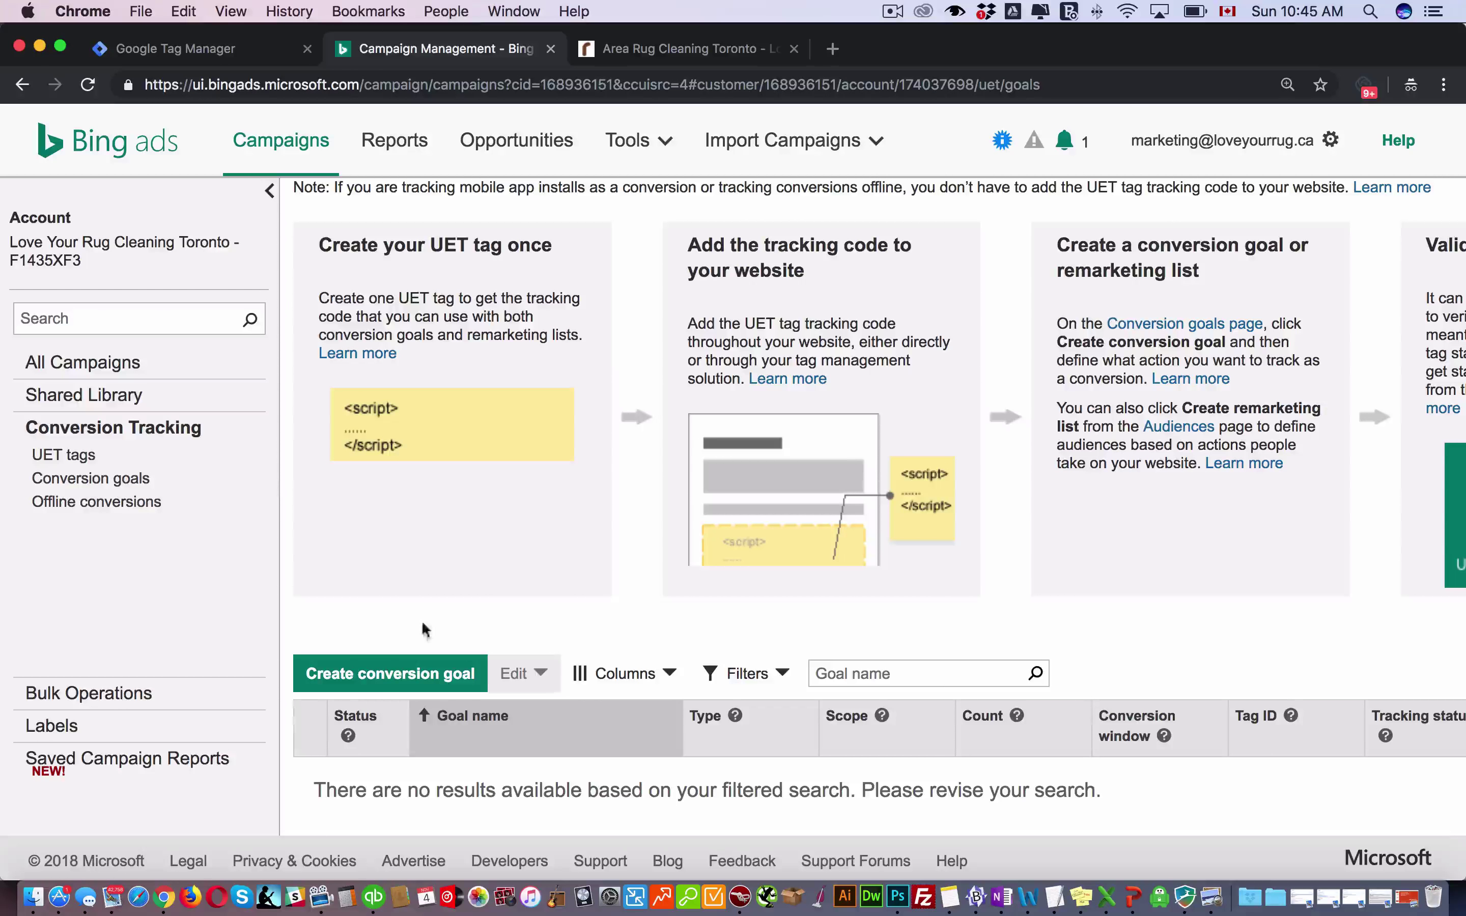
left_click(389, 671)
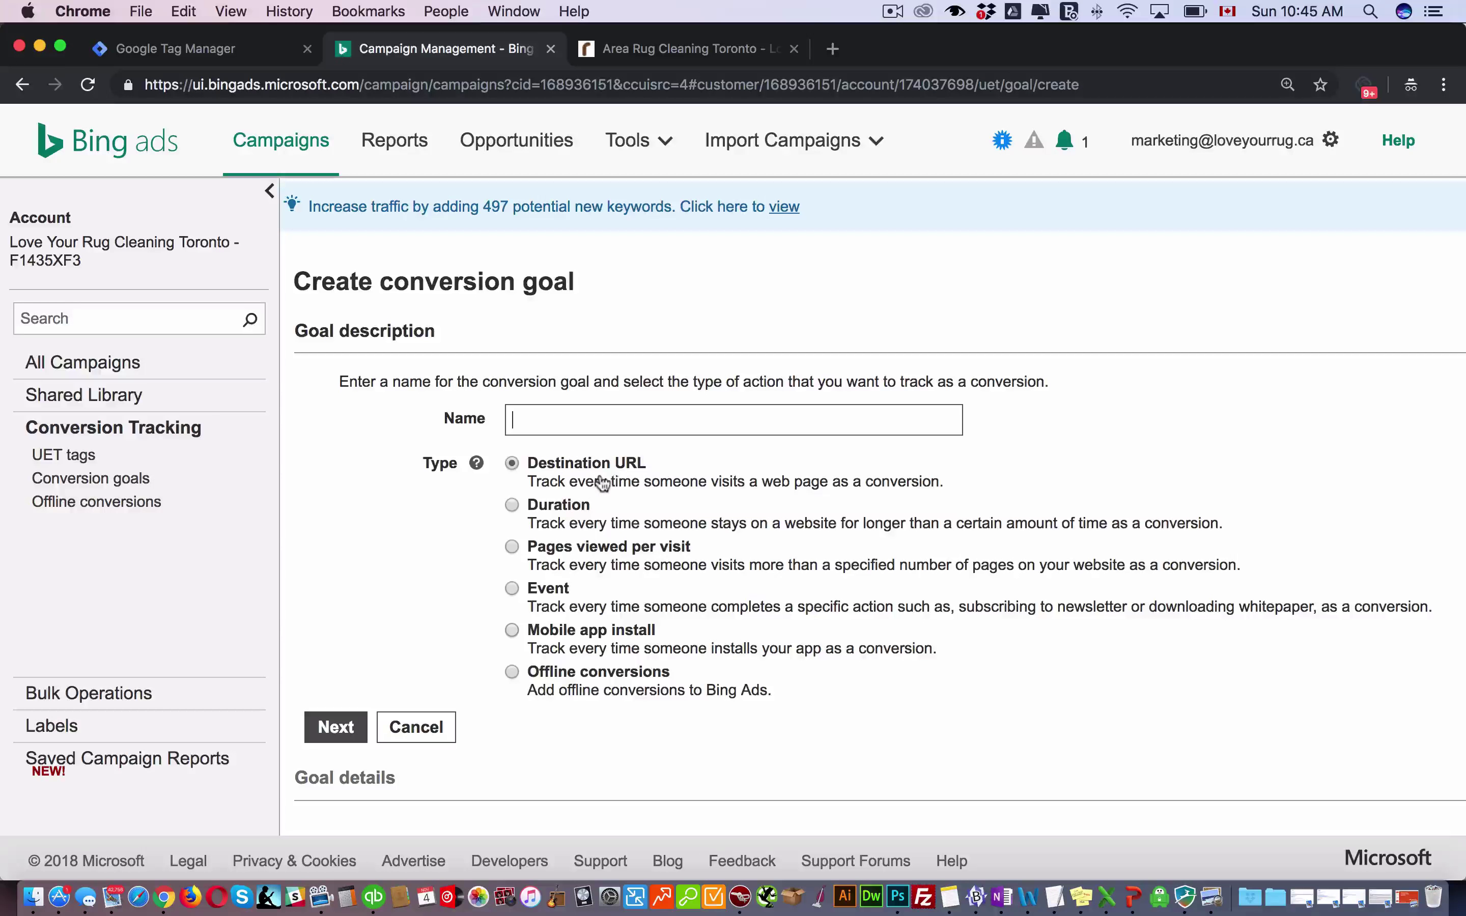
left_click(672, 45)
left_click(1110, 242)
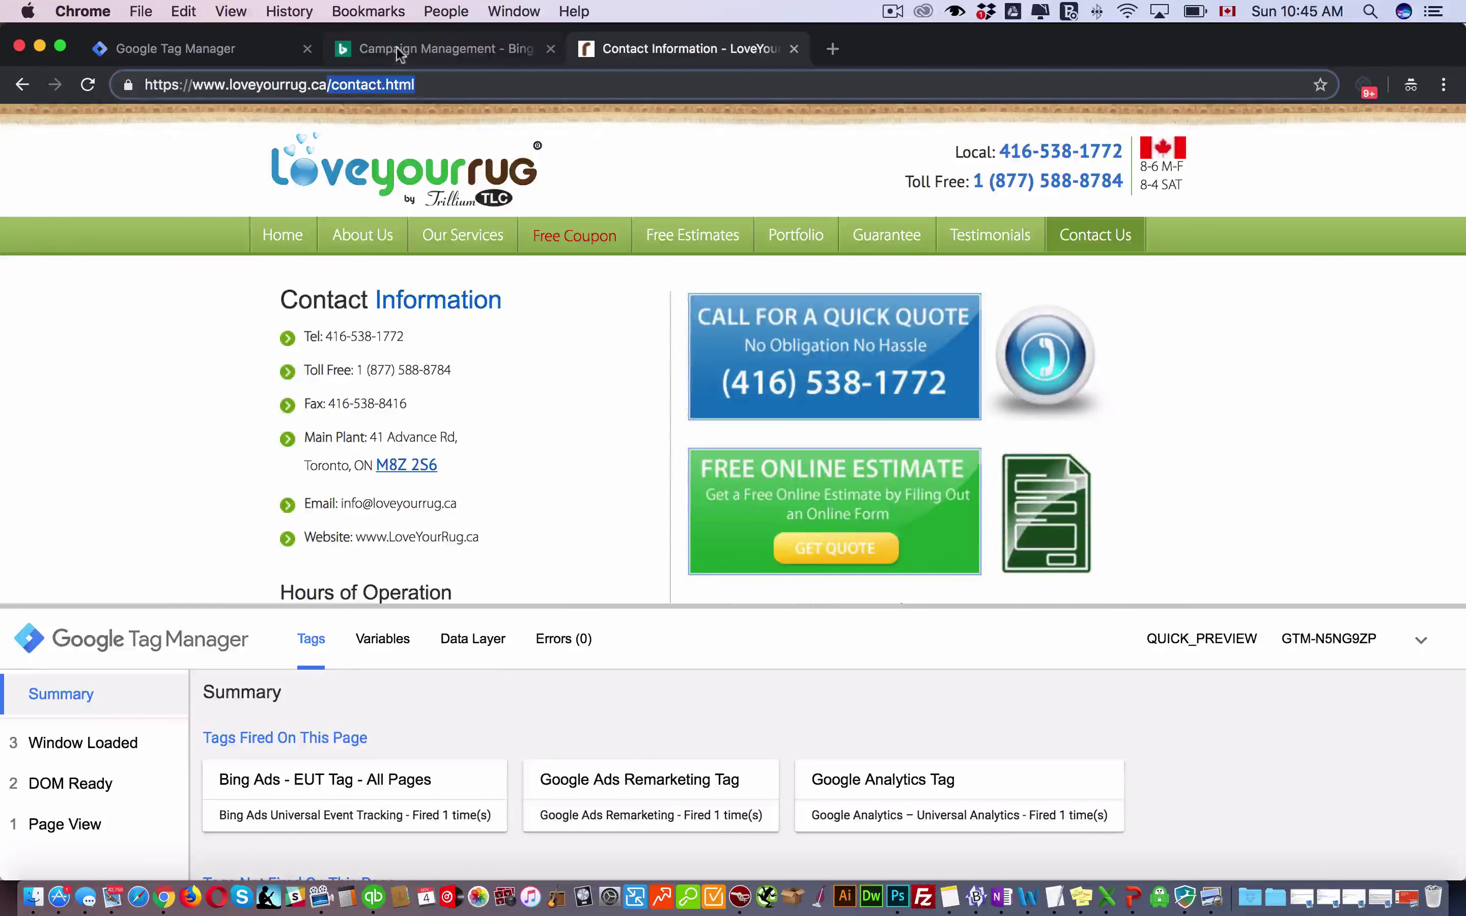
left_click(396, 48)
left_click(604, 433)
type("/contact.html")
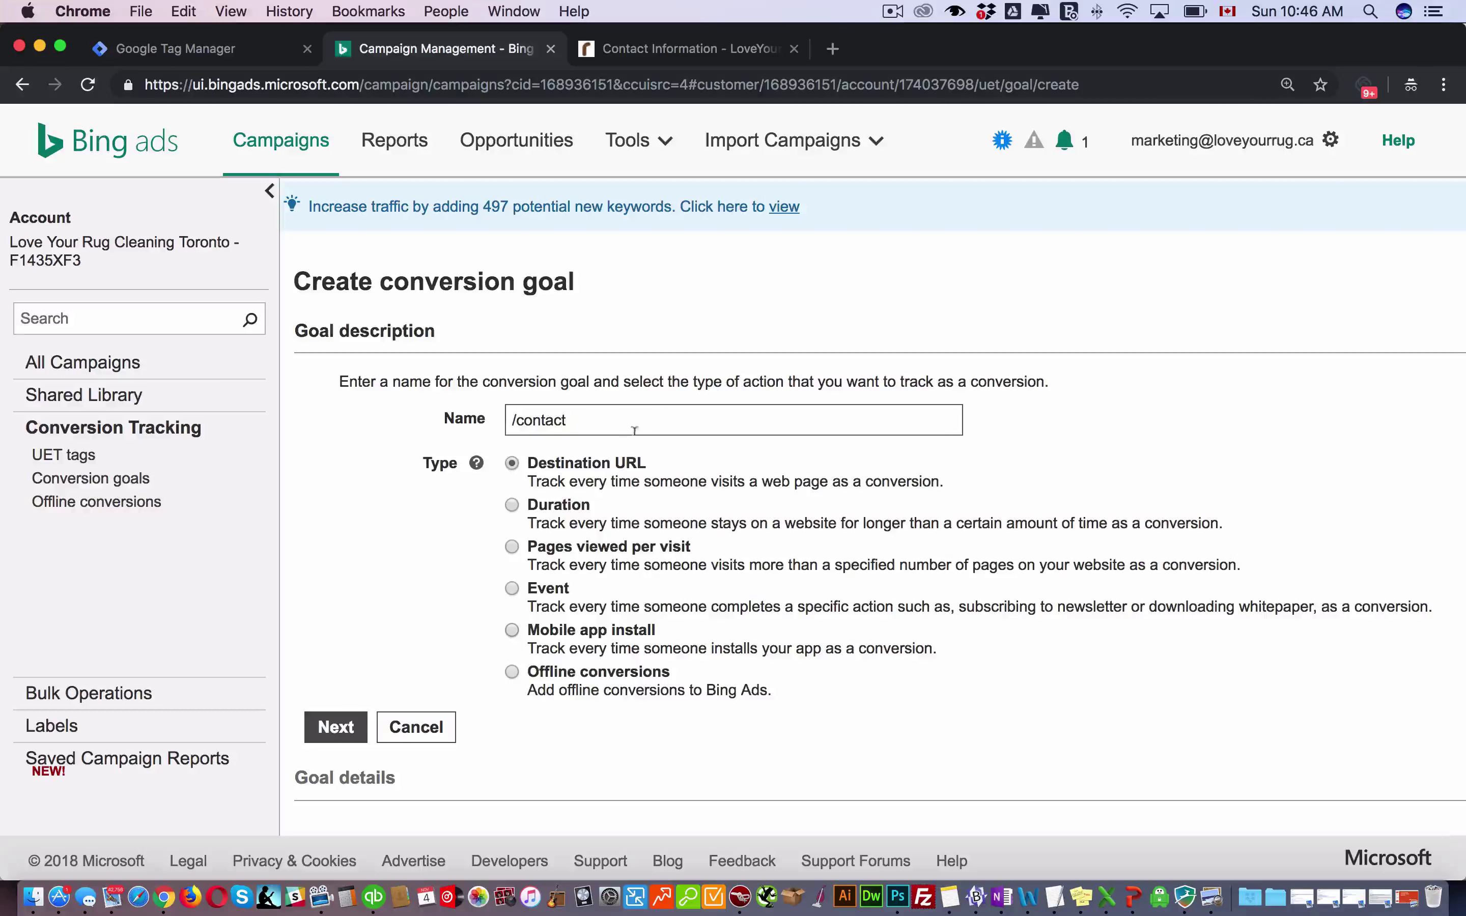
Step: Move to the goal details and set the Destination URL match to Contains
left_click(337, 728)
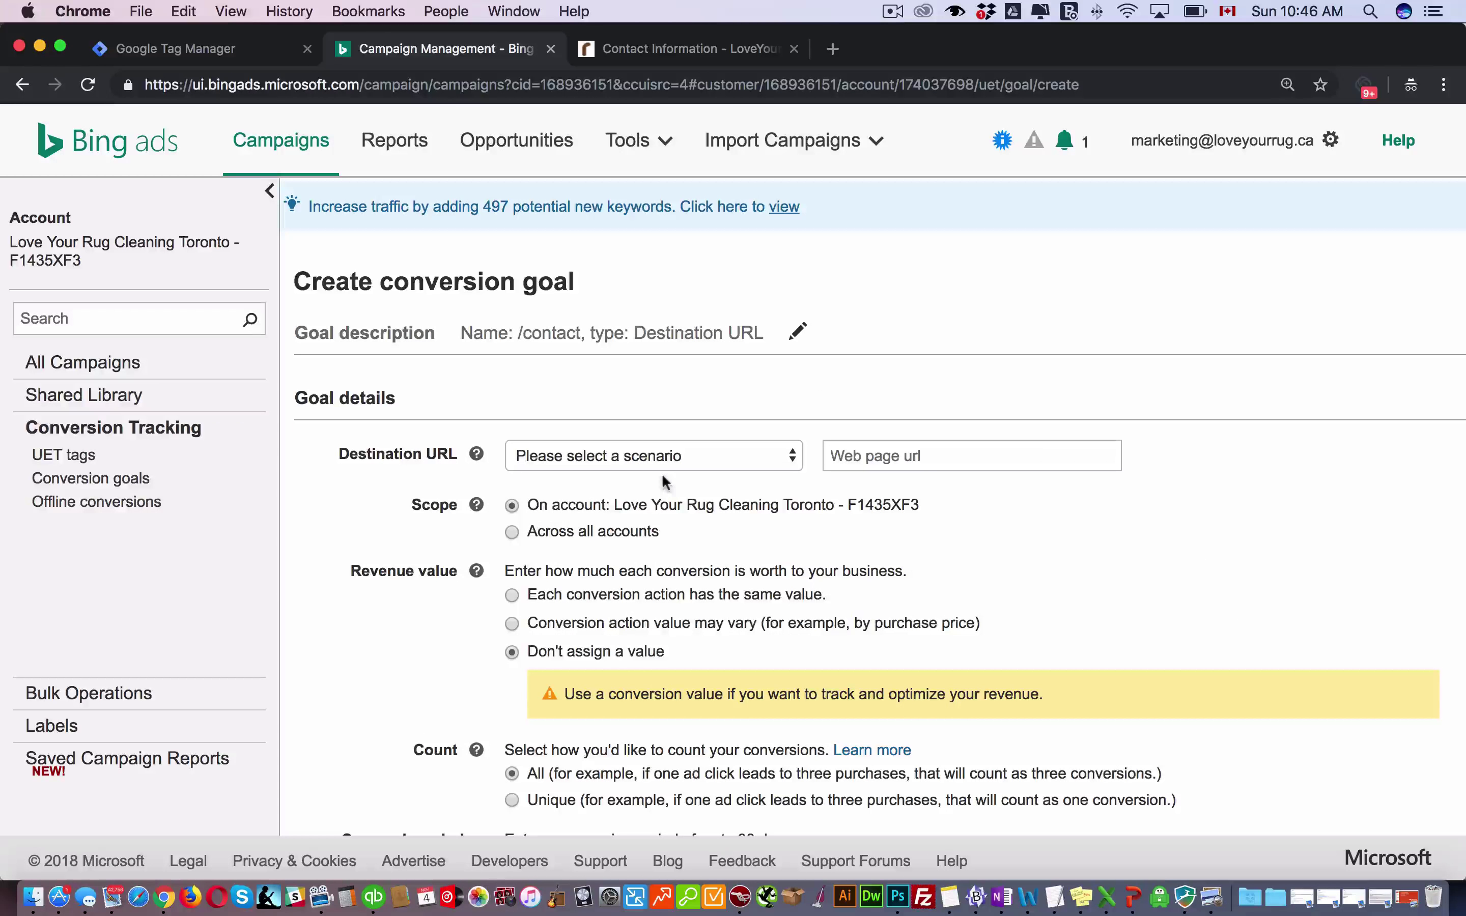
left_click(727, 462)
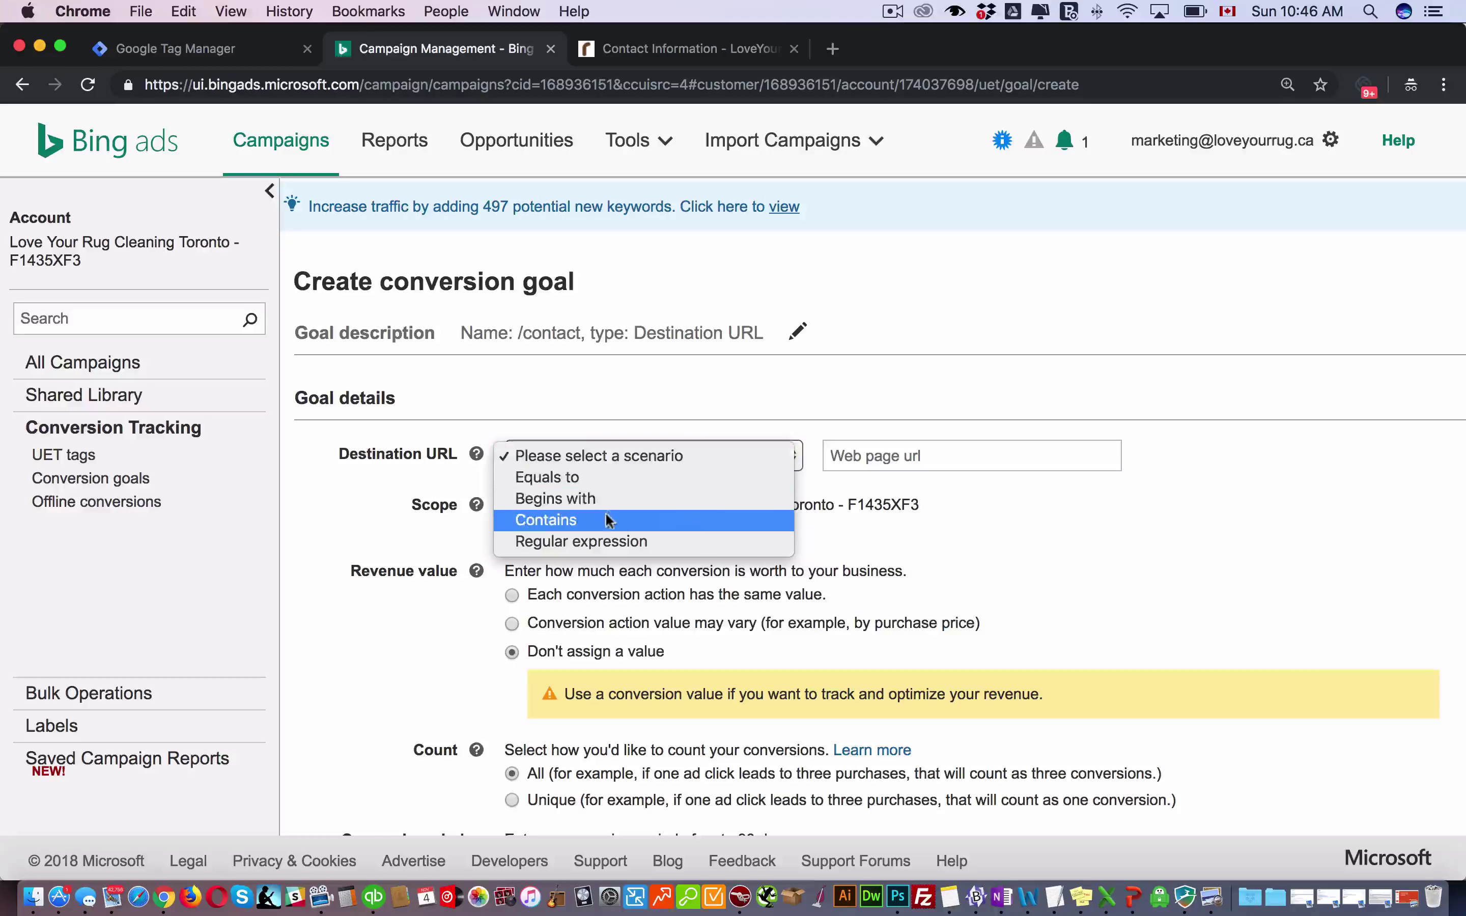
left_click(560, 525)
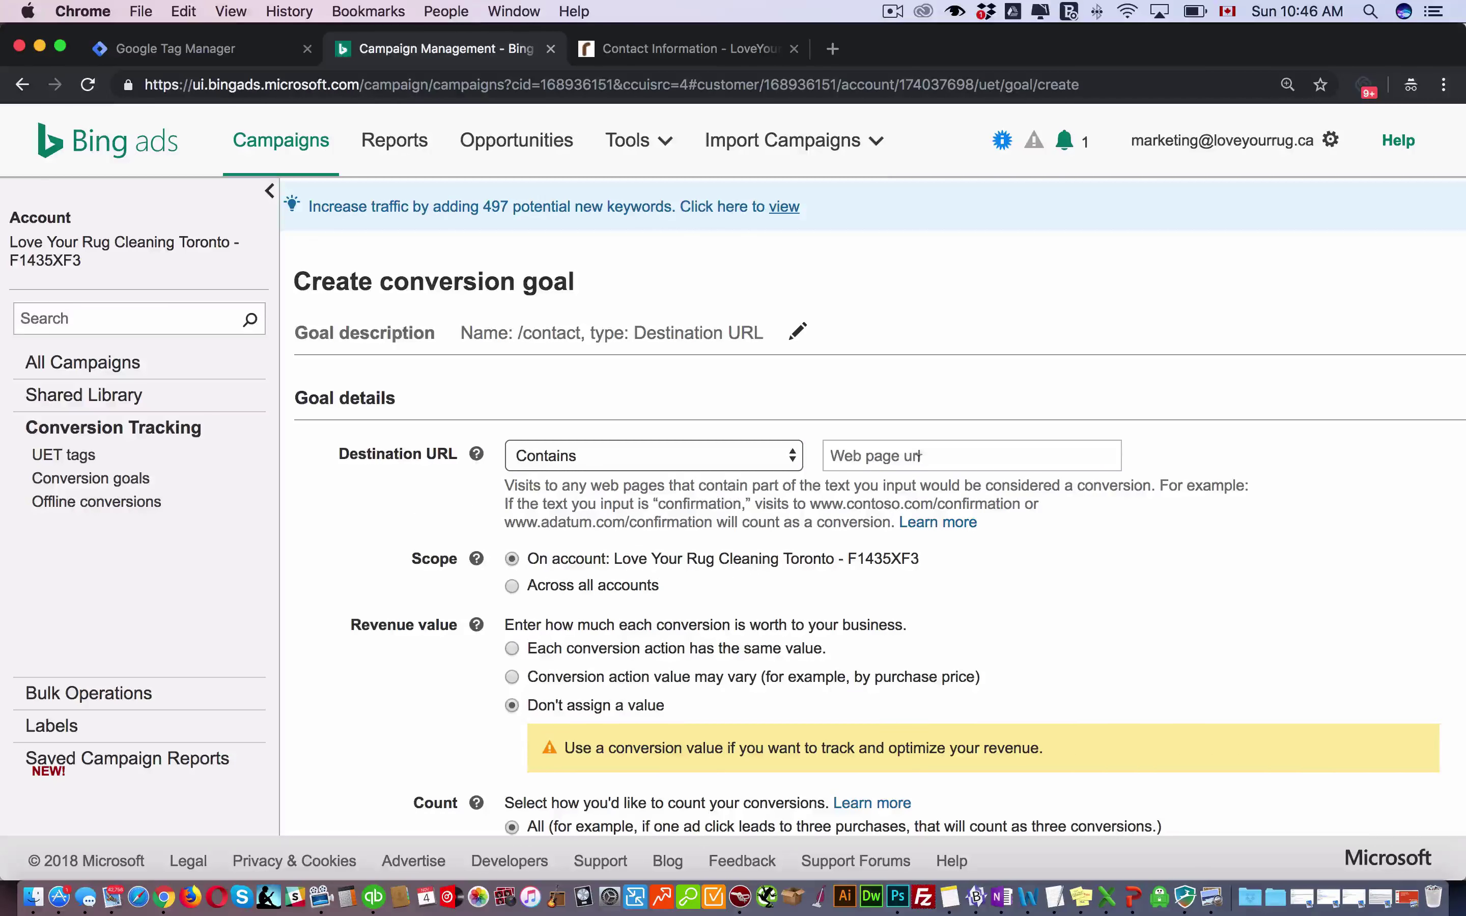
Step: Enter loveyourrug.ca/contact as the destination URL, copied from the contact page without .html
left_click(670, 53)
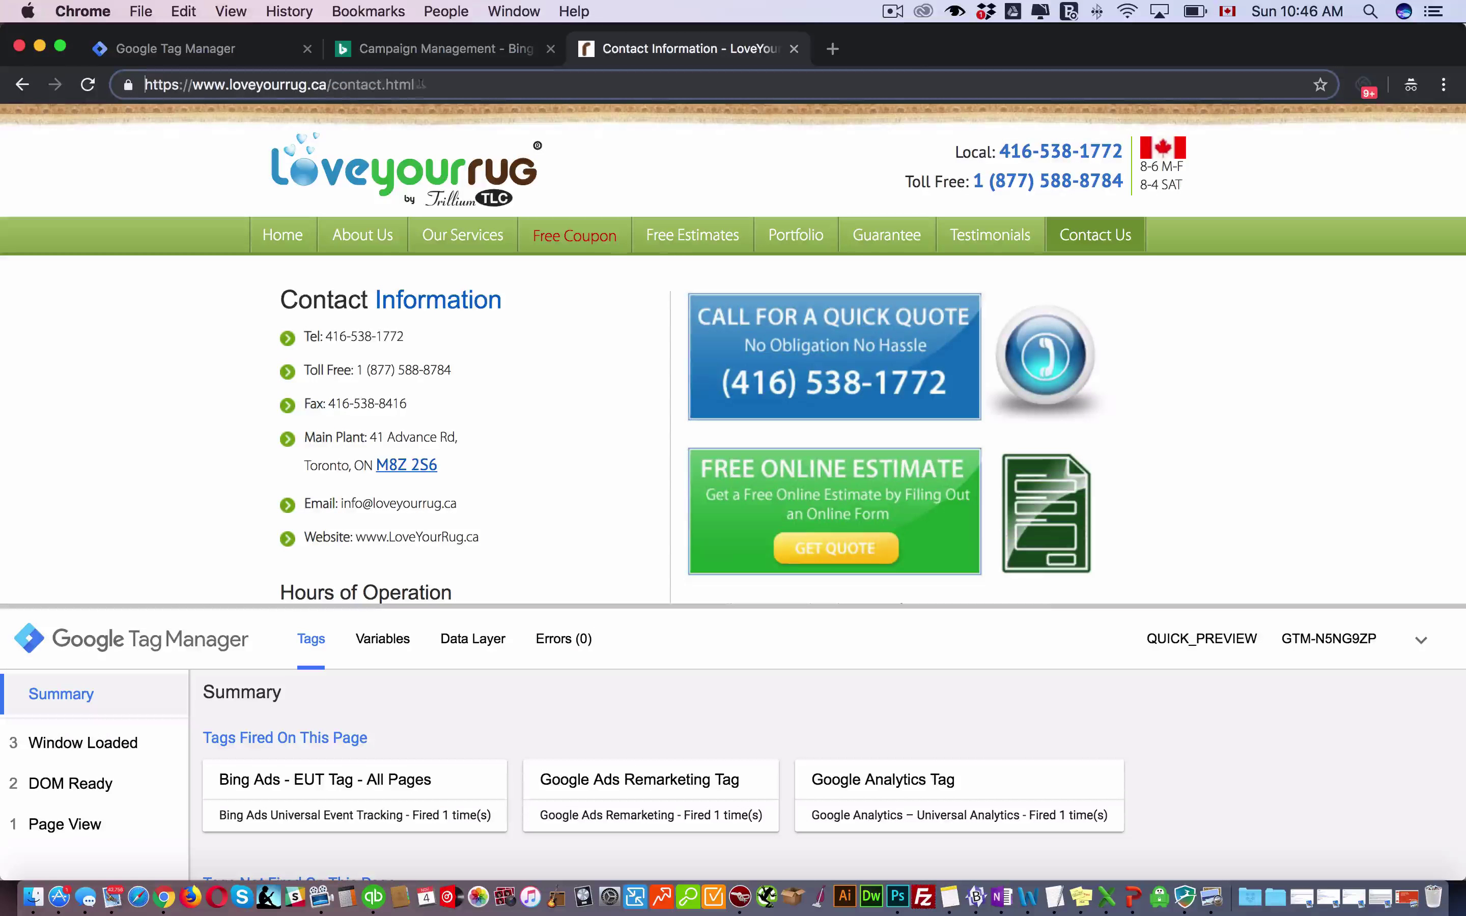
left_click_drag(420, 84, 232, 86)
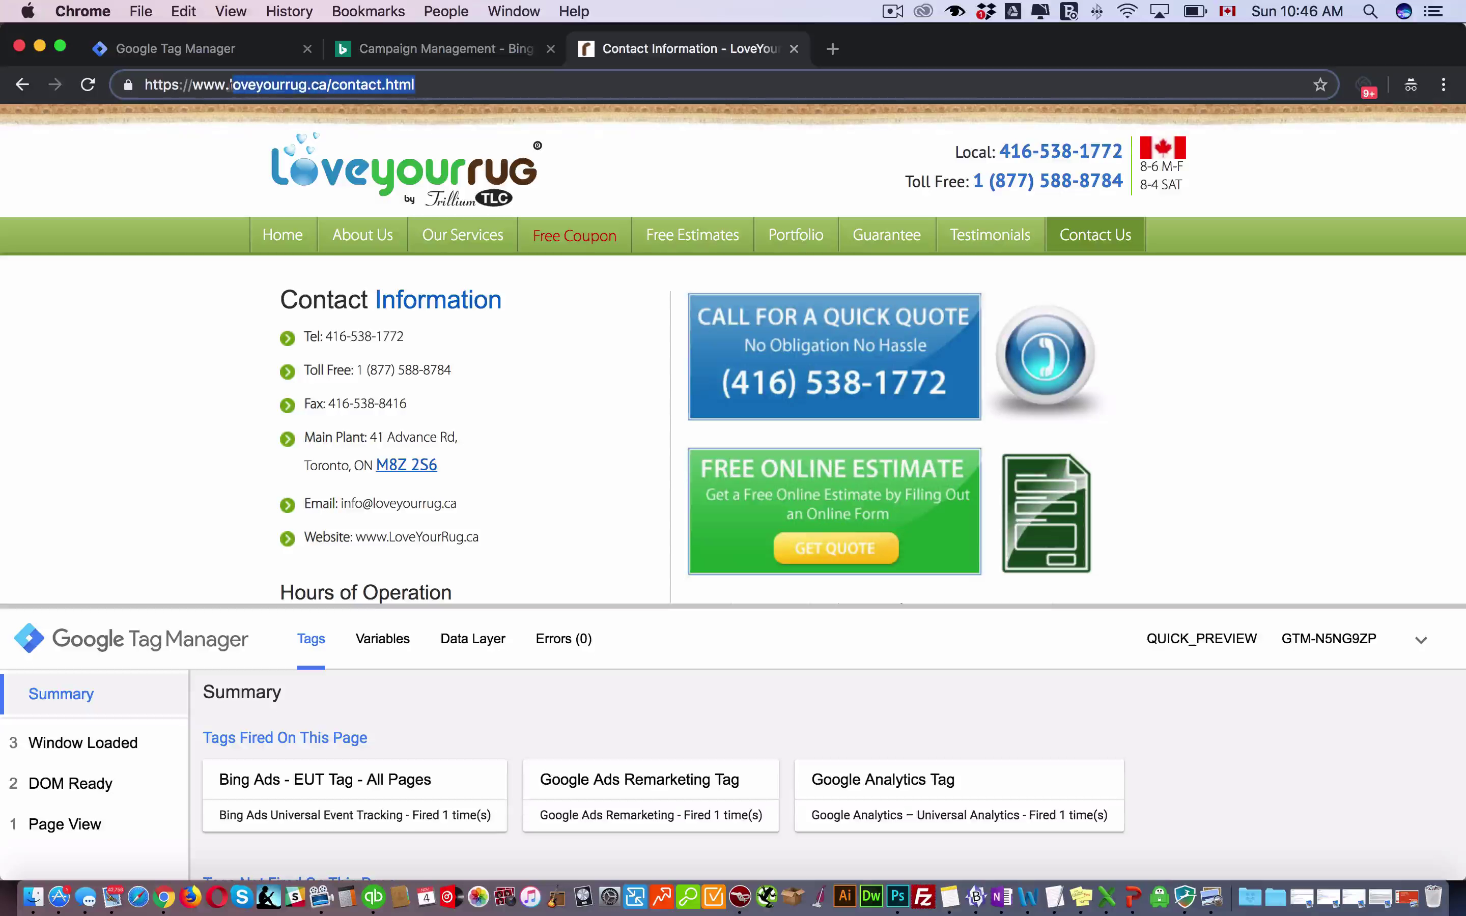
key("cmd+c")
left_click(383, 59)
left_click(965, 459)
key("cmd+v")
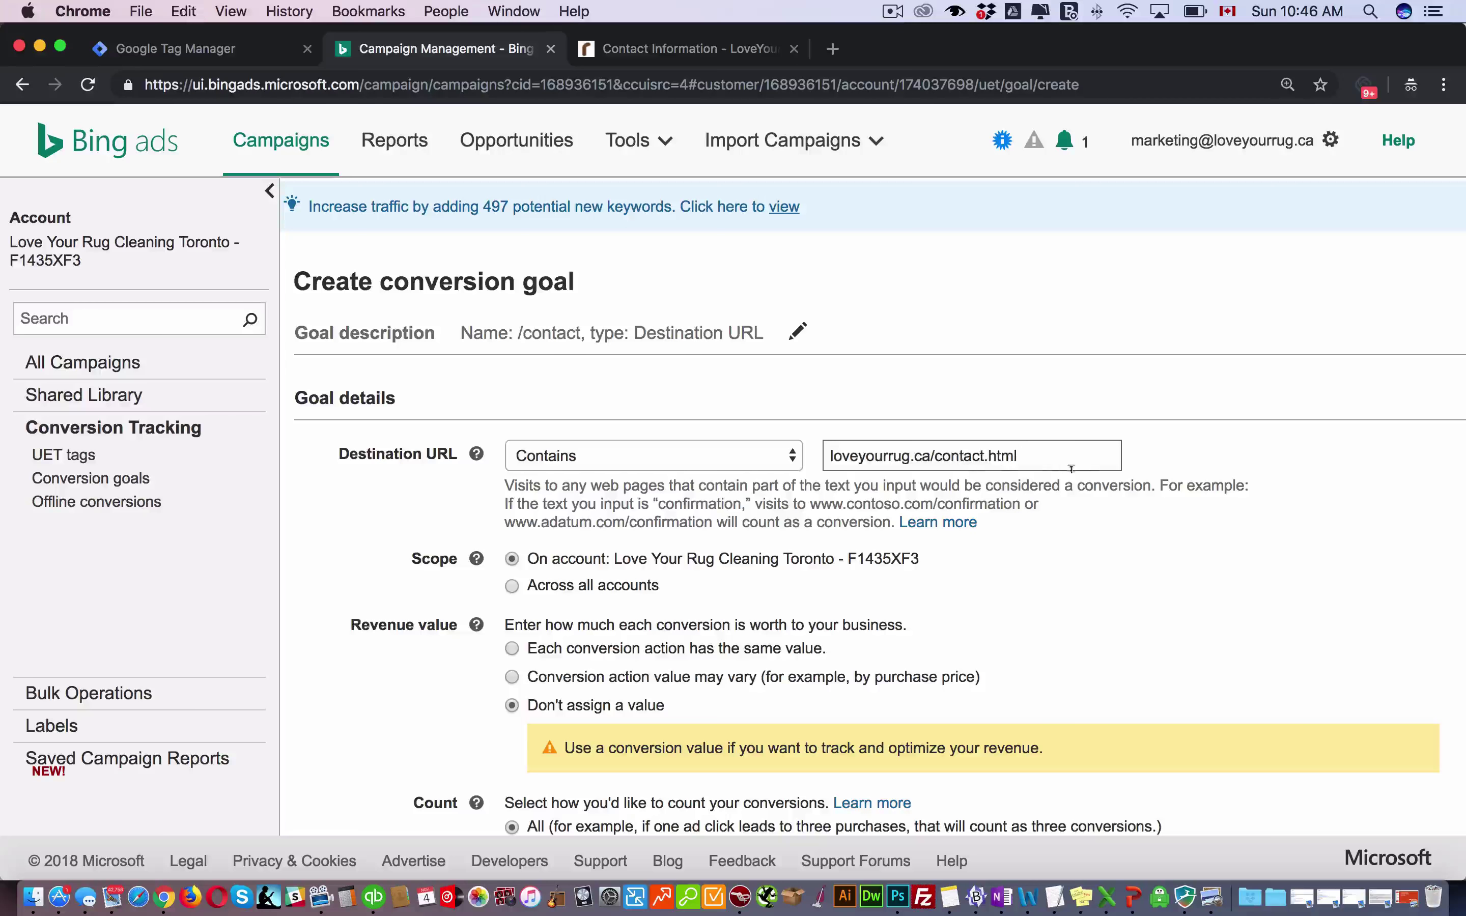
key("BackSpace")
key("BackSpace")
key("BackSpace")
key("shift+Left")
key("shift+Left")
key("shift+Left")
key("shift+Left")
key("shift+Left")
key("BackSpace")
Step: Review the remaining goal settings, checking the conversion window help
scroll(564, 627, "down", 3)
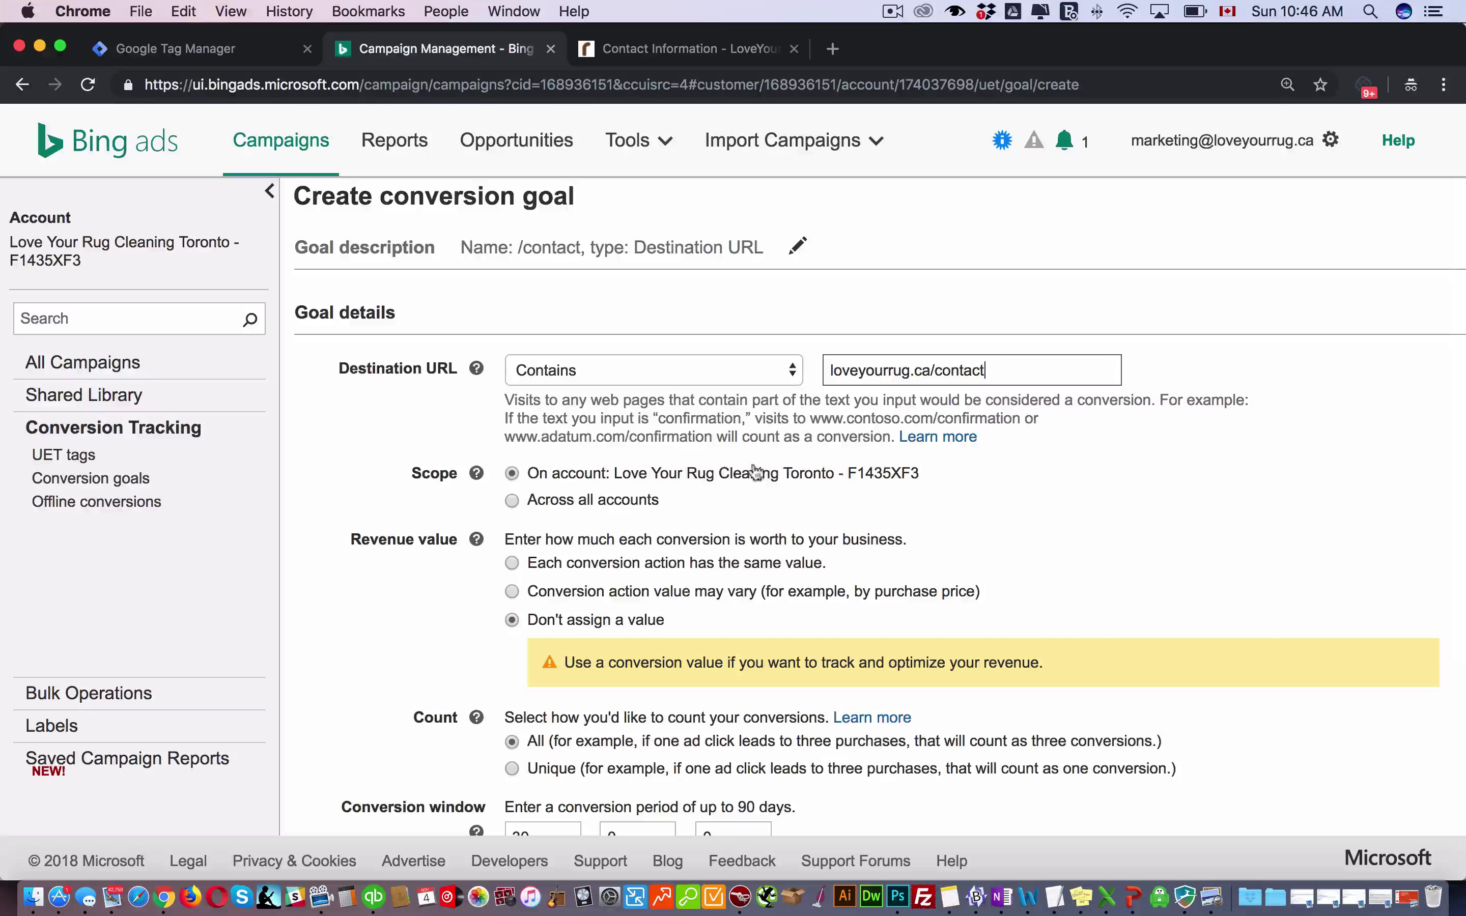
scroll(634, 548, "down", 3)
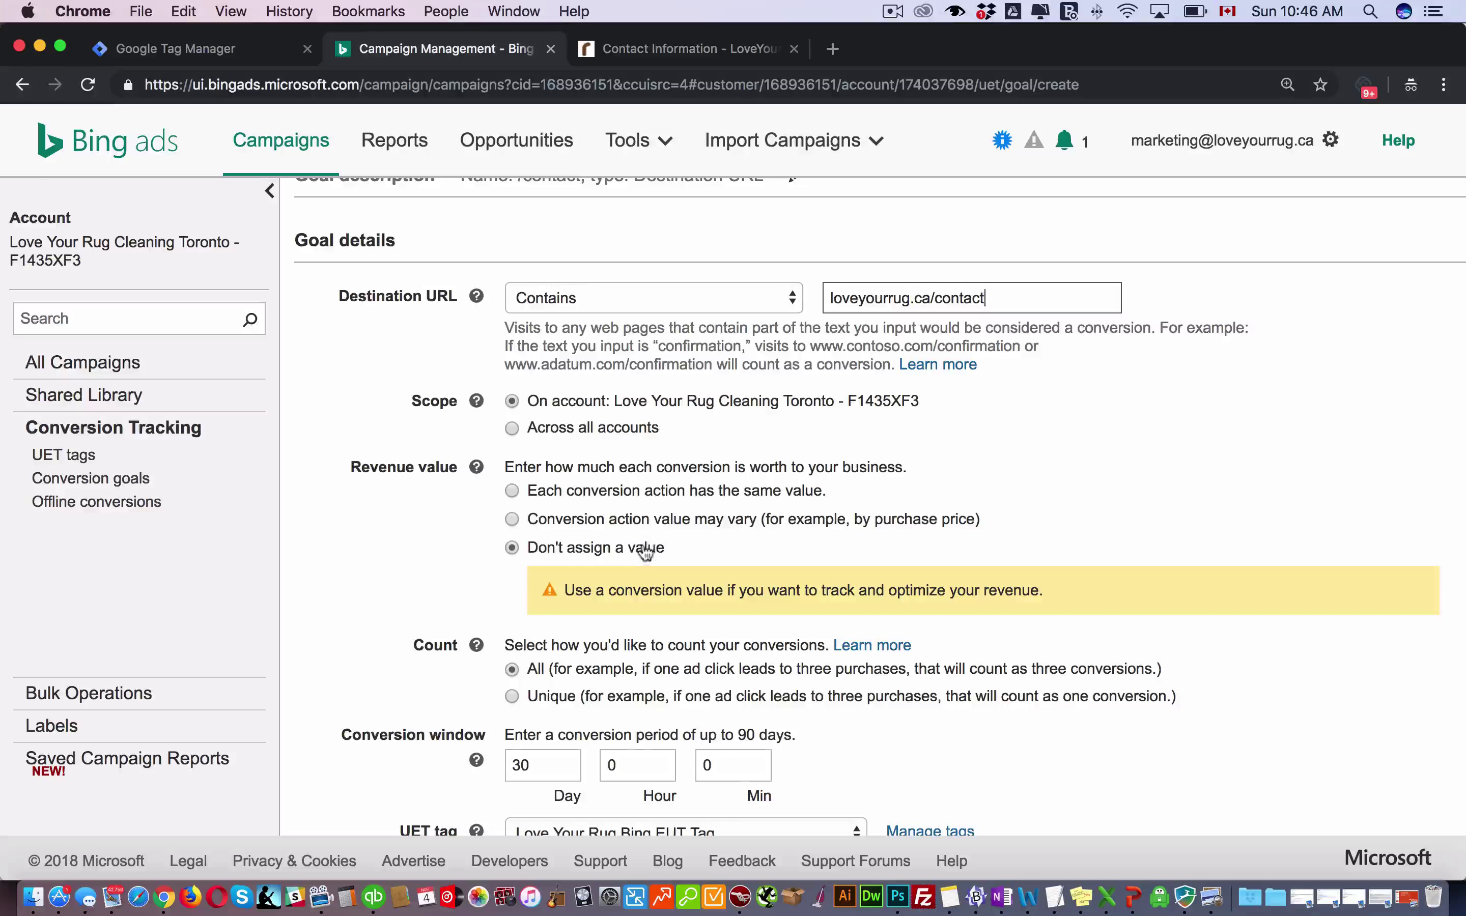
scroll(646, 553, "down", 5)
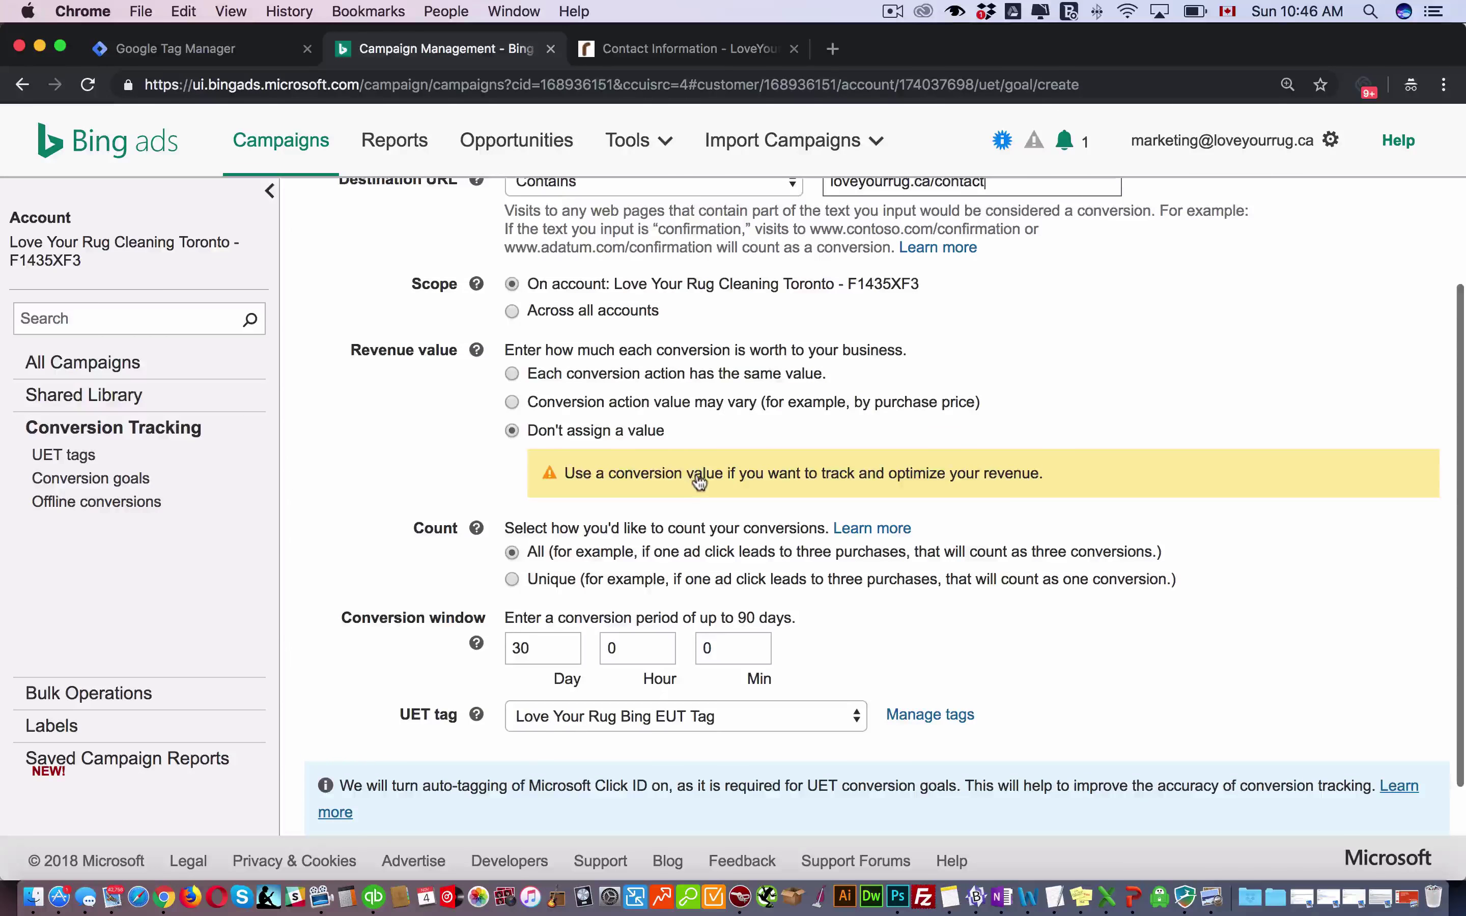
scroll(672, 497, "down", 2)
scroll(597, 534, "down", 3)
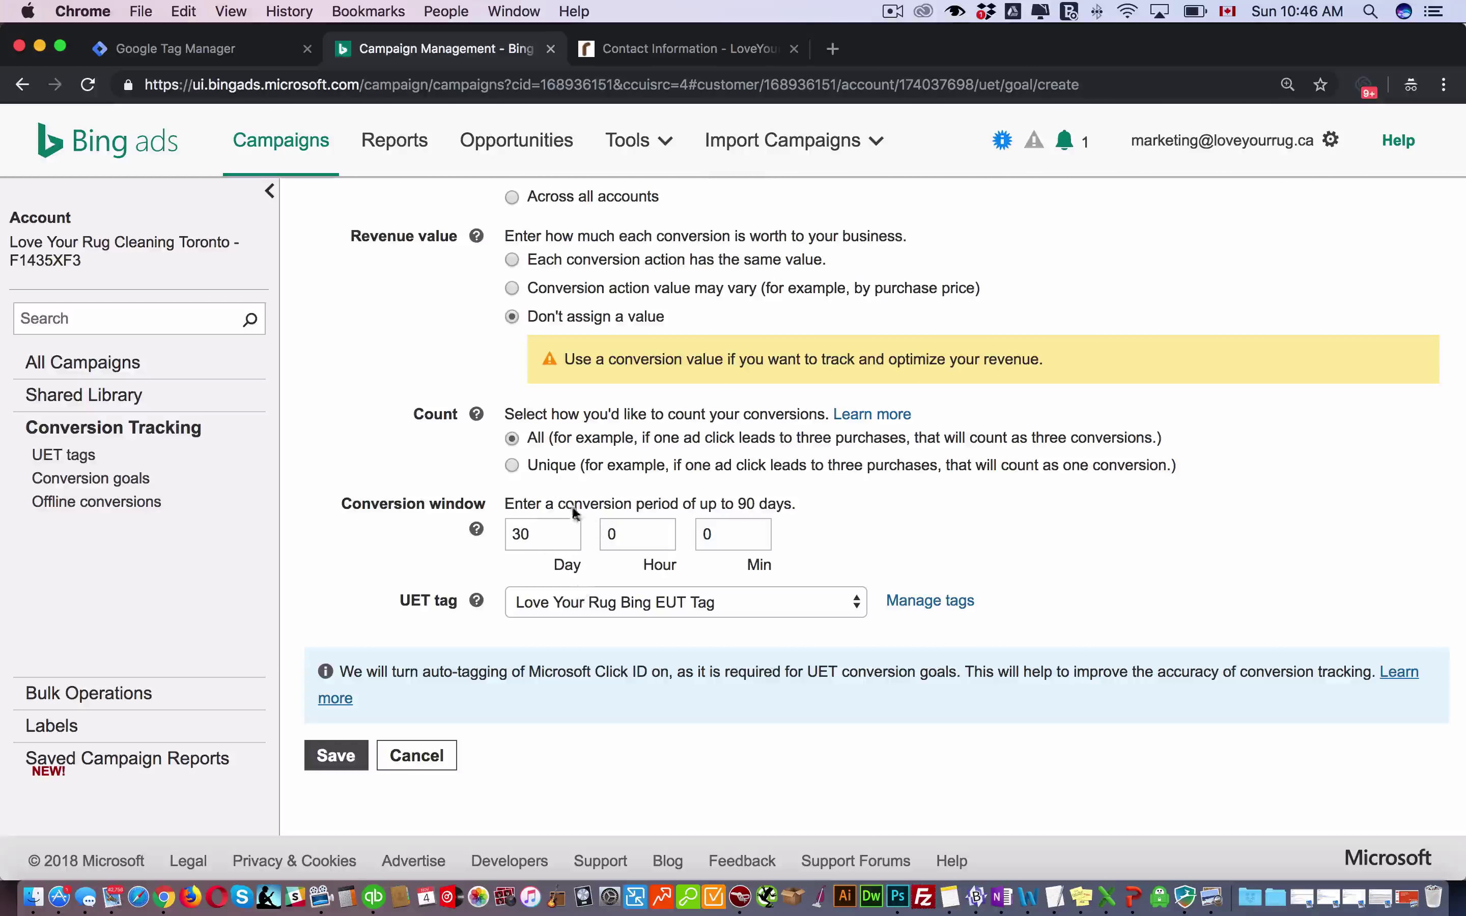
left_click(476, 529)
left_click(363, 676)
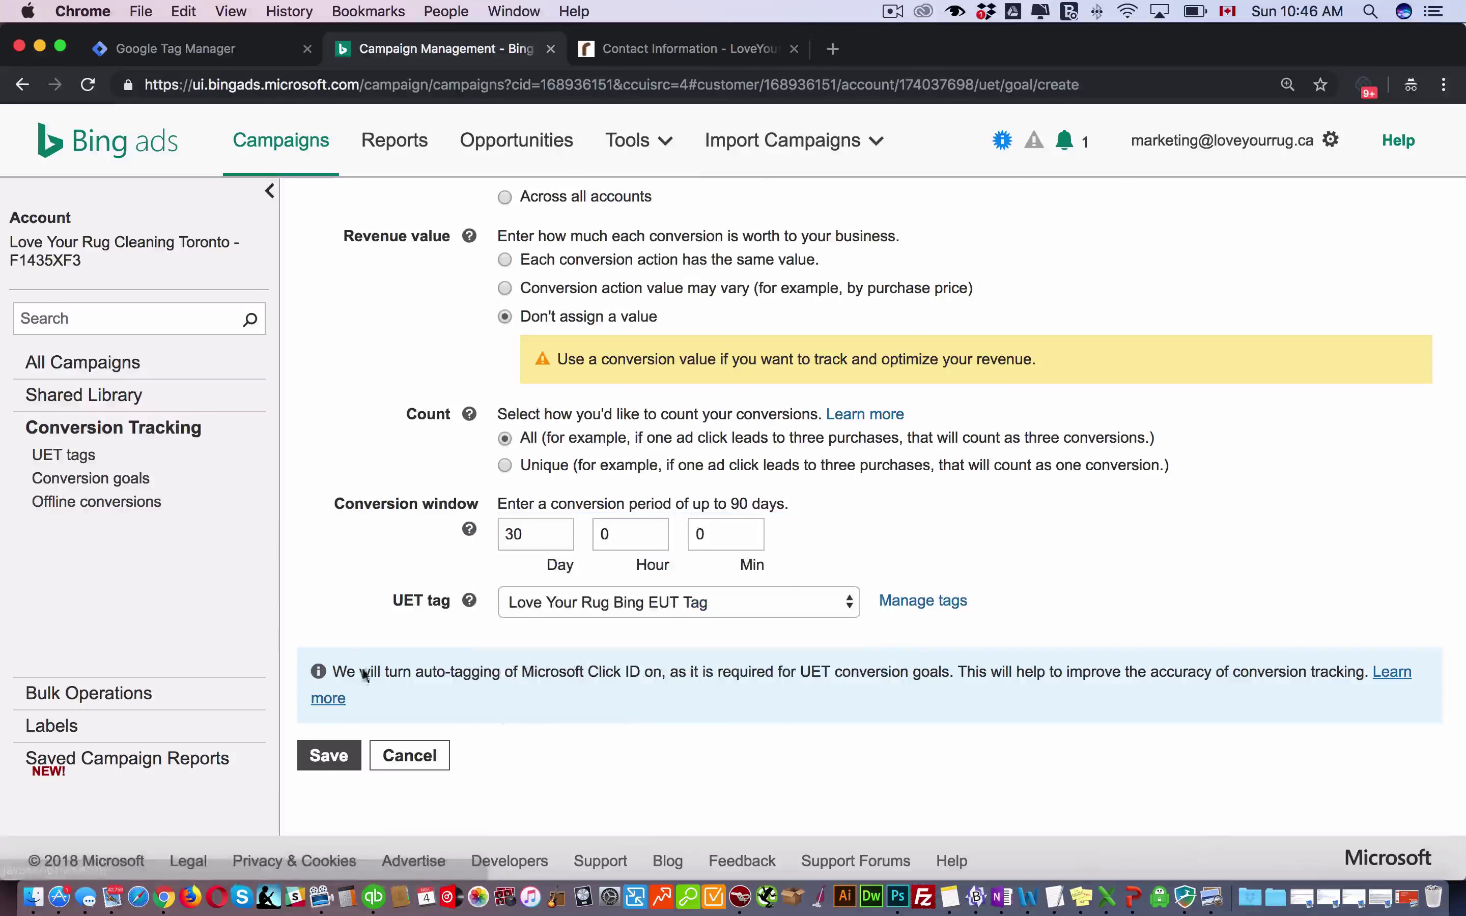
left_click(326, 757)
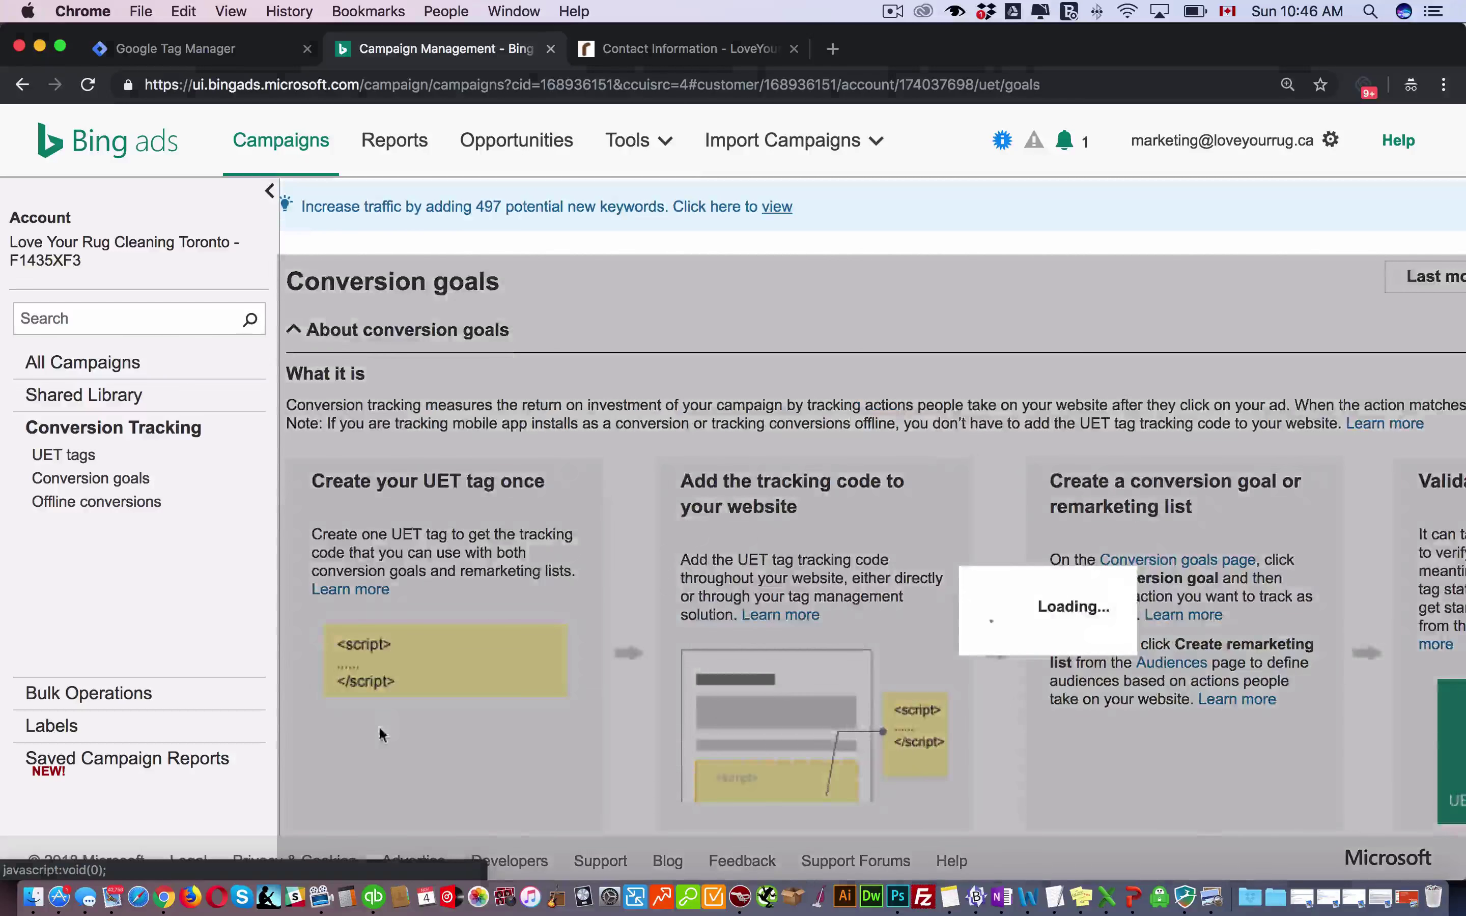
scroll(577, 598, "down", 5)
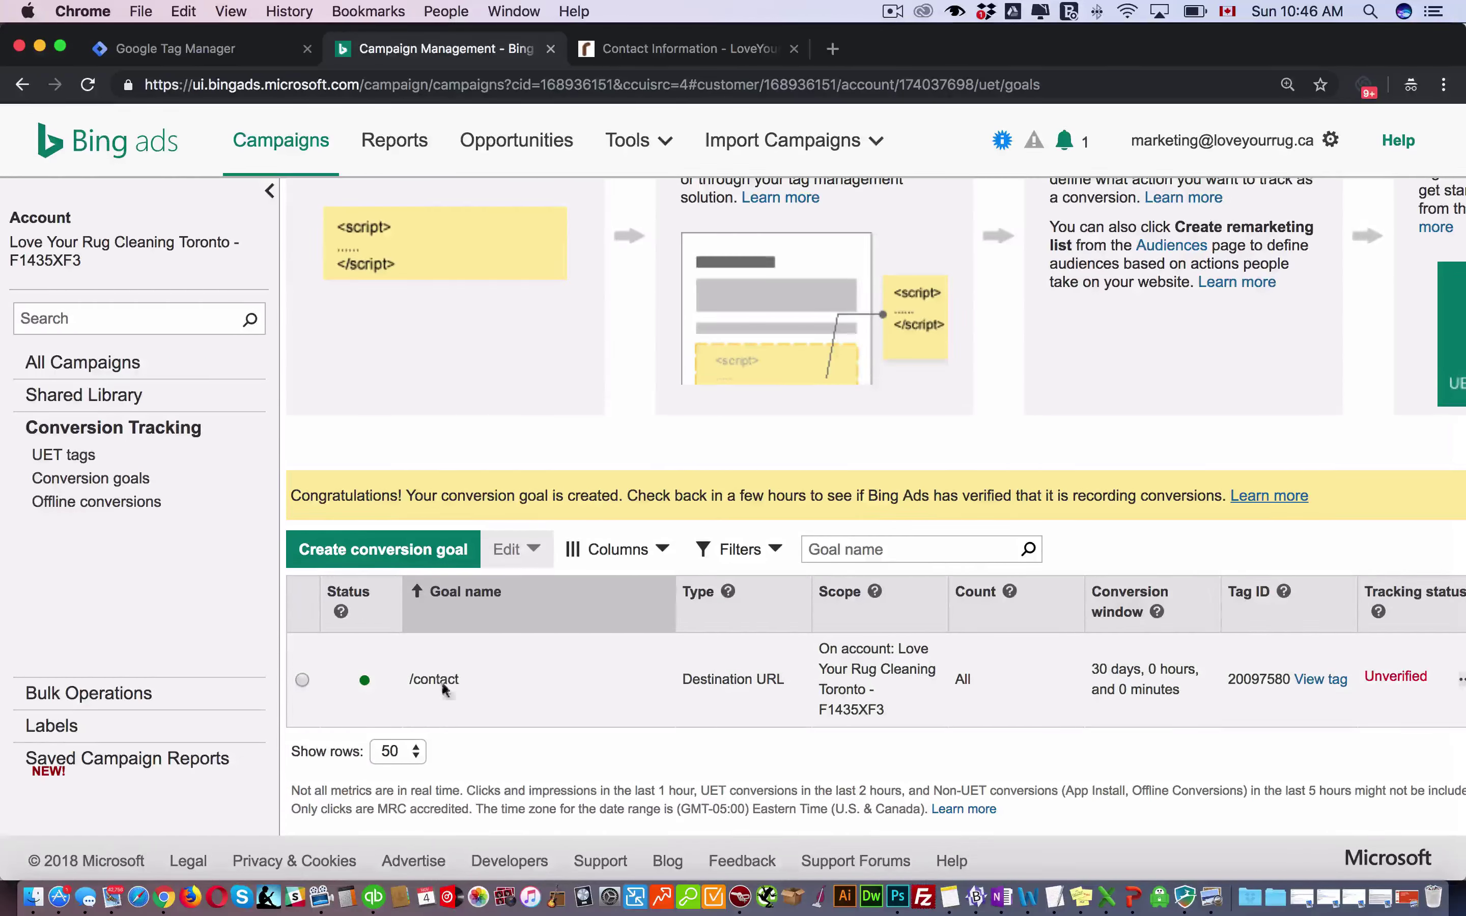
scroll(515, 673, "up", 2)
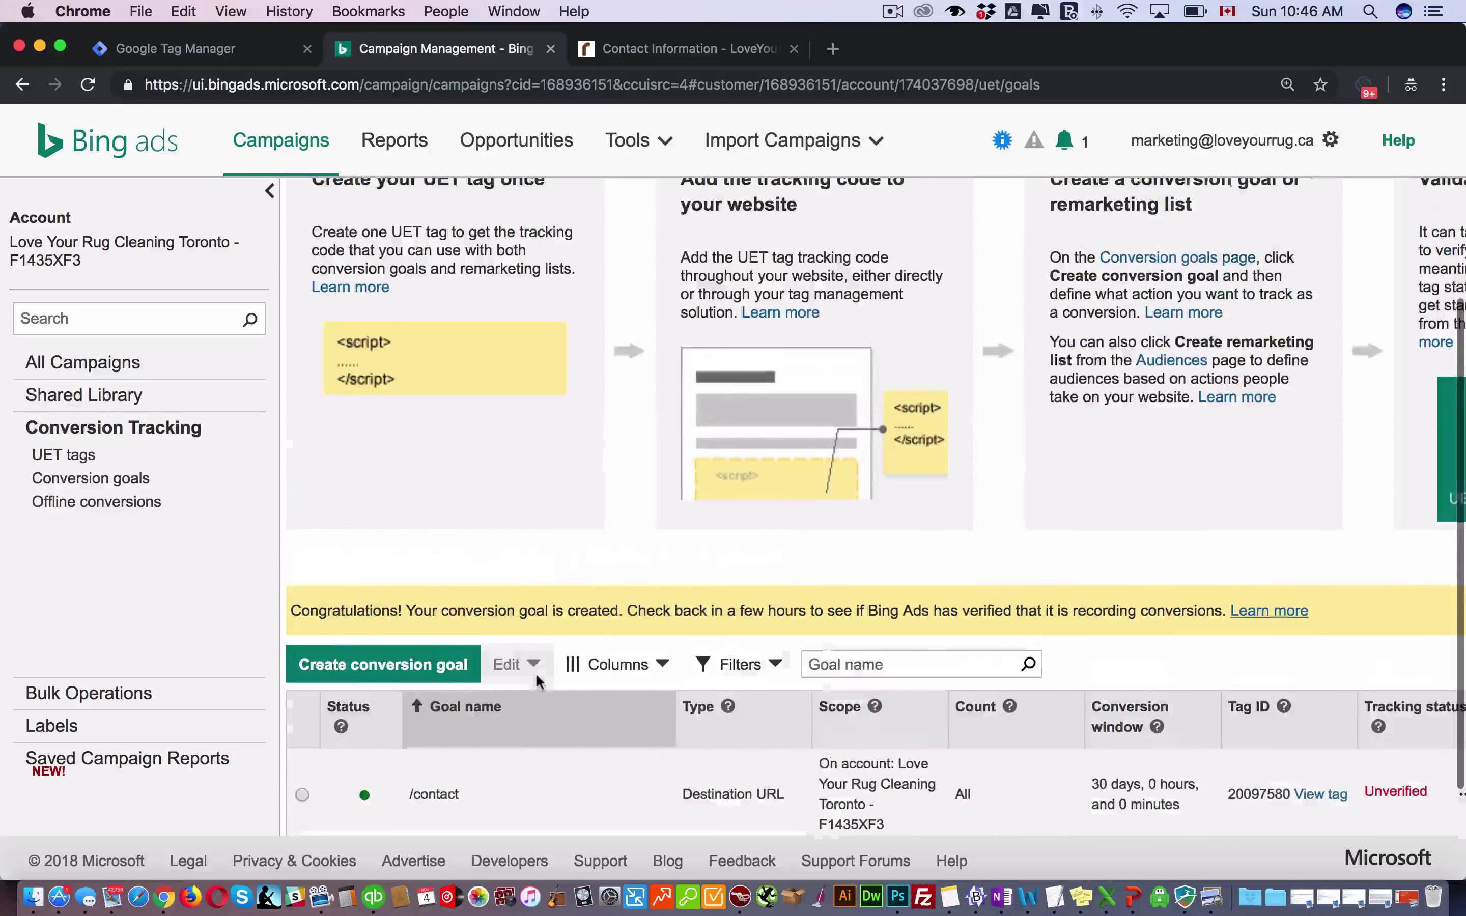